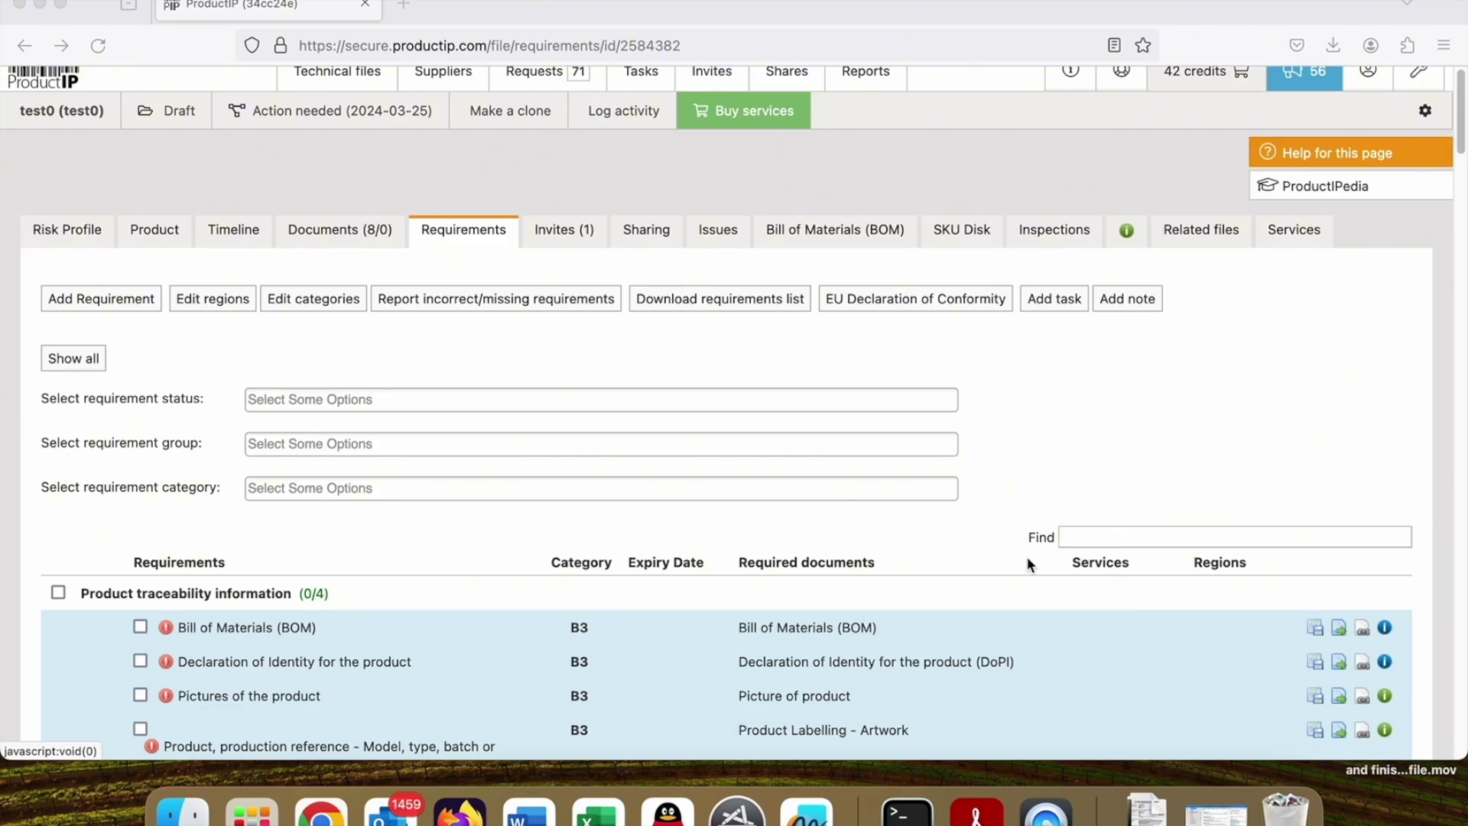
- Try flagging Bill of Materials (BOM) in the incorrect/missing requirements report, look over its comments field, and close the report unsent
{"action": "scroll", "coordinate": [1026, 564], "scroll_direction": "down", "scroll_amount": 2}
{"action": "scroll", "coordinate": [1027, 564], "scroll_direction": "down", "scroll_amount": 2}
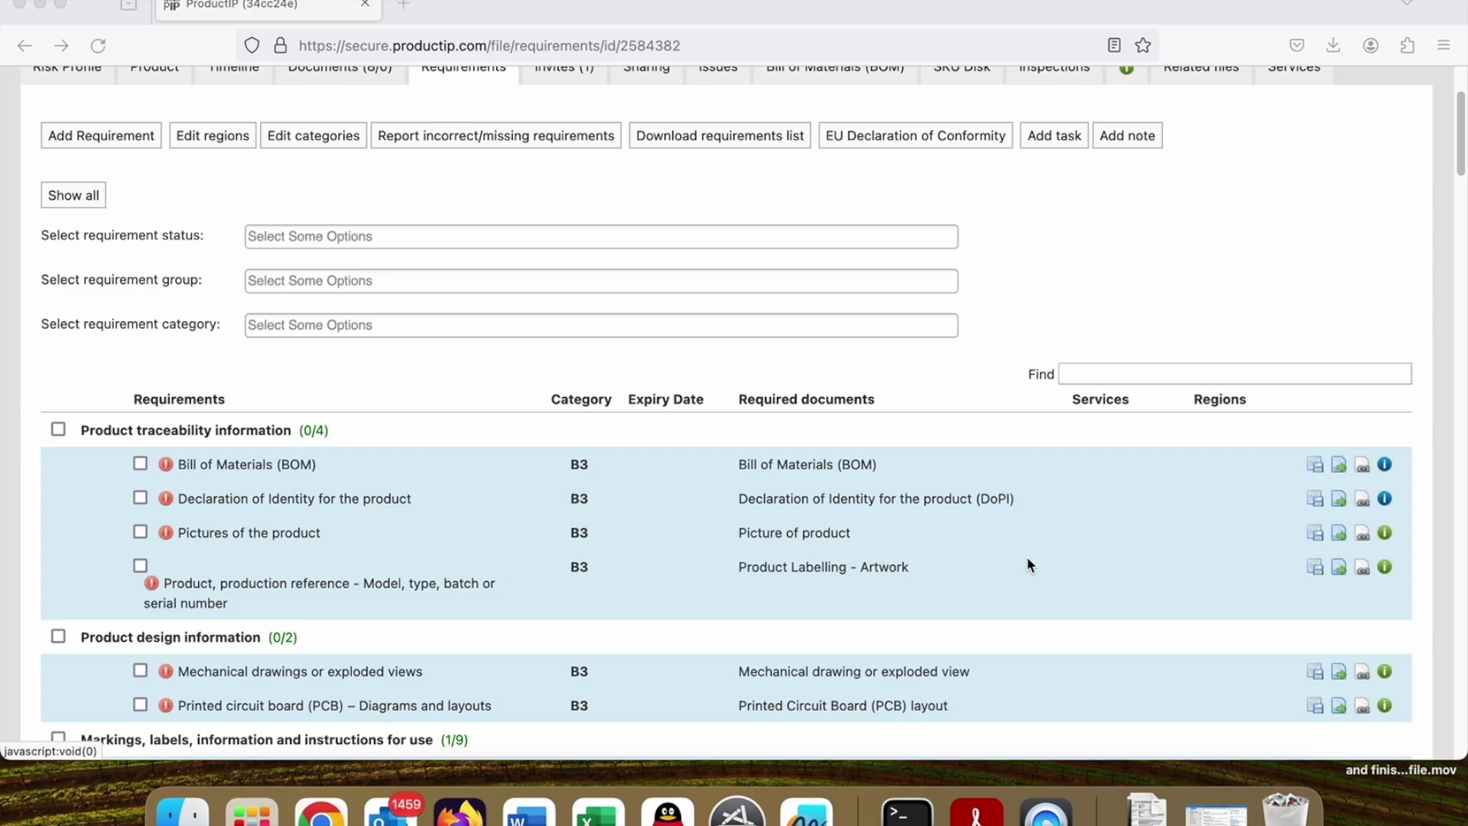
{"action": "scroll", "coordinate": [1029, 565], "scroll_direction": "up", "scroll_amount": 3}
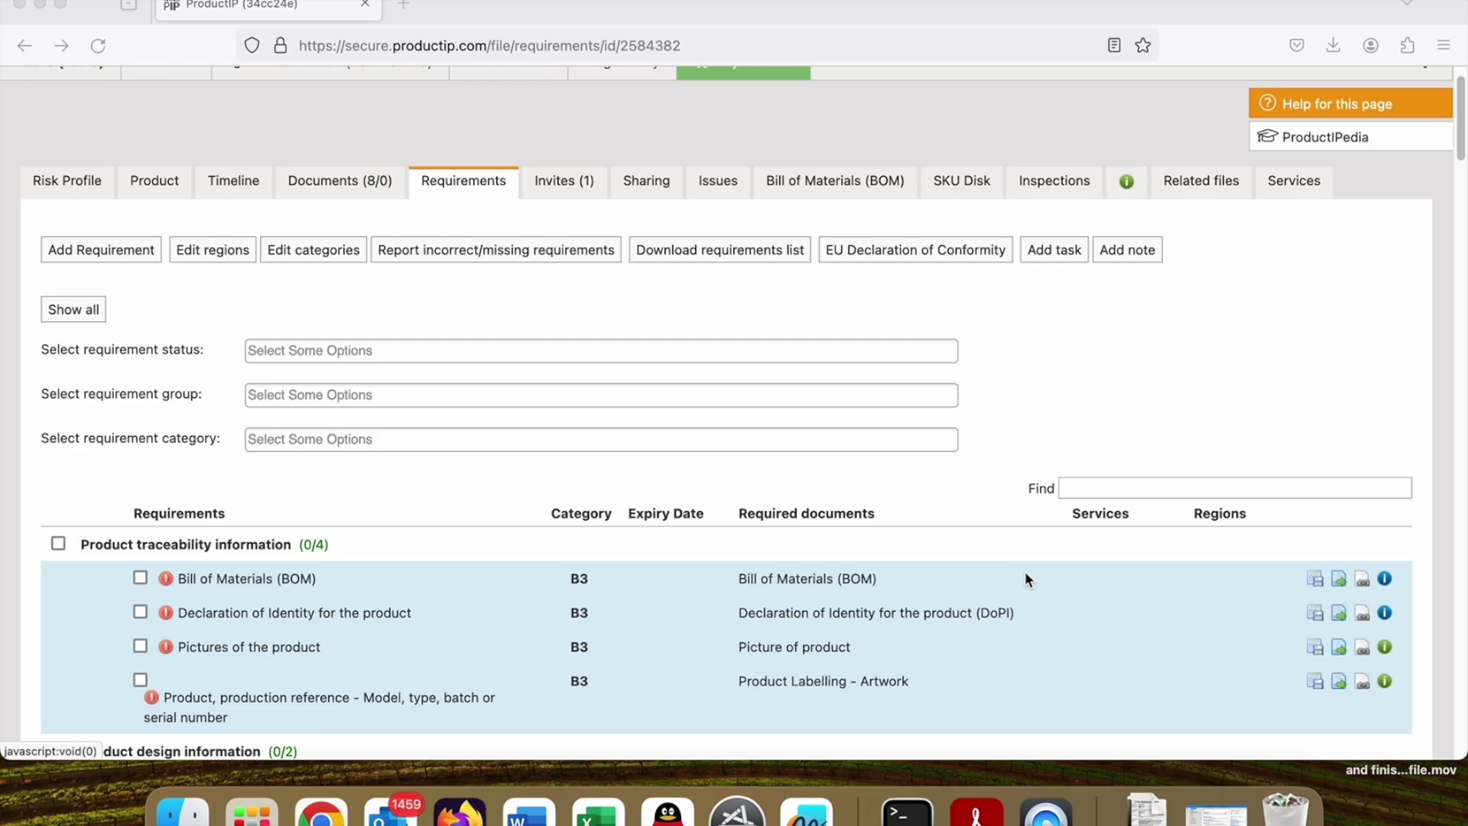
{"action": "left_click", "coordinate": [436, 257]}
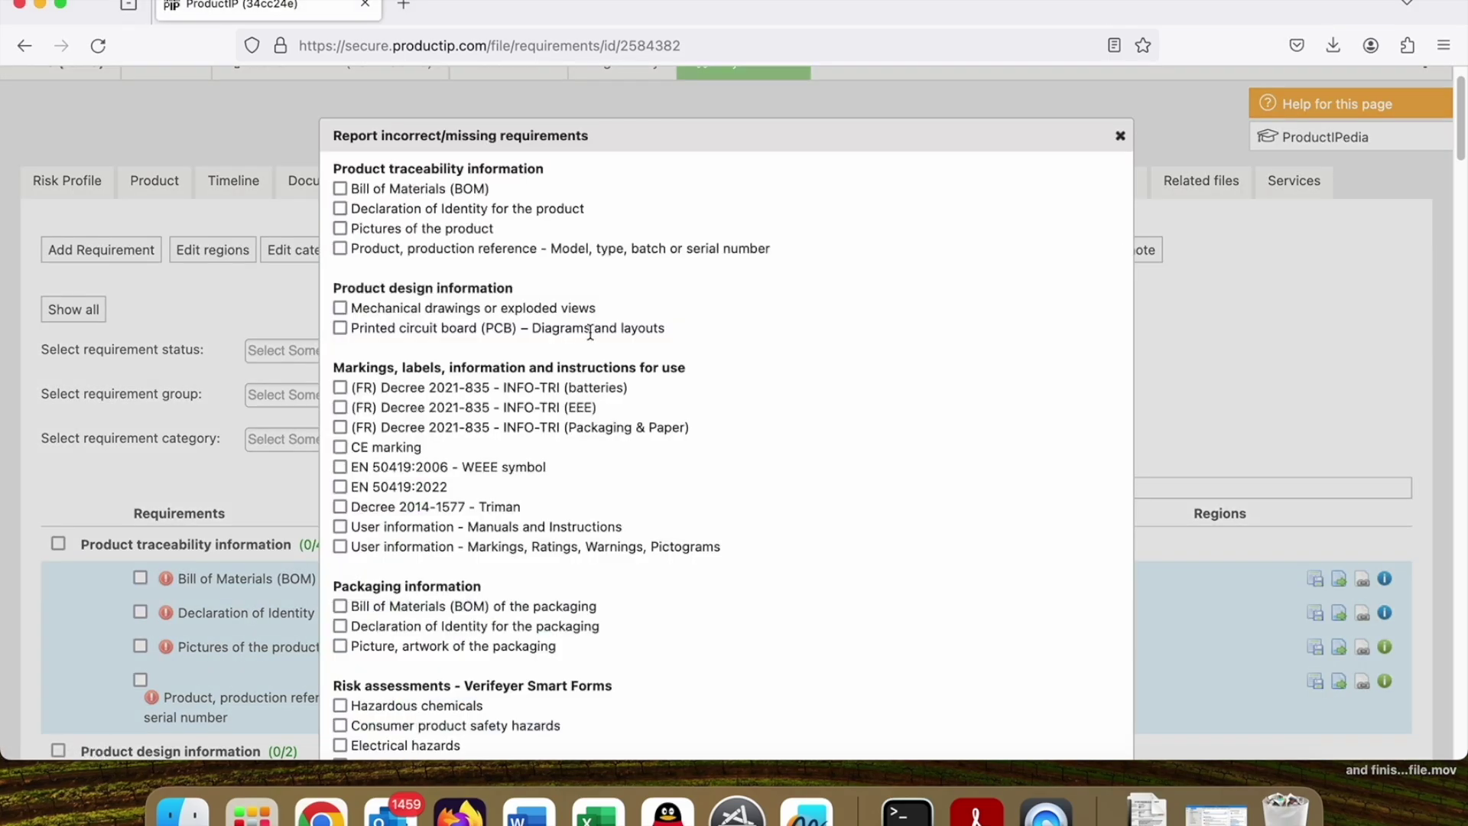
{"action": "left_click", "coordinate": [341, 191]}
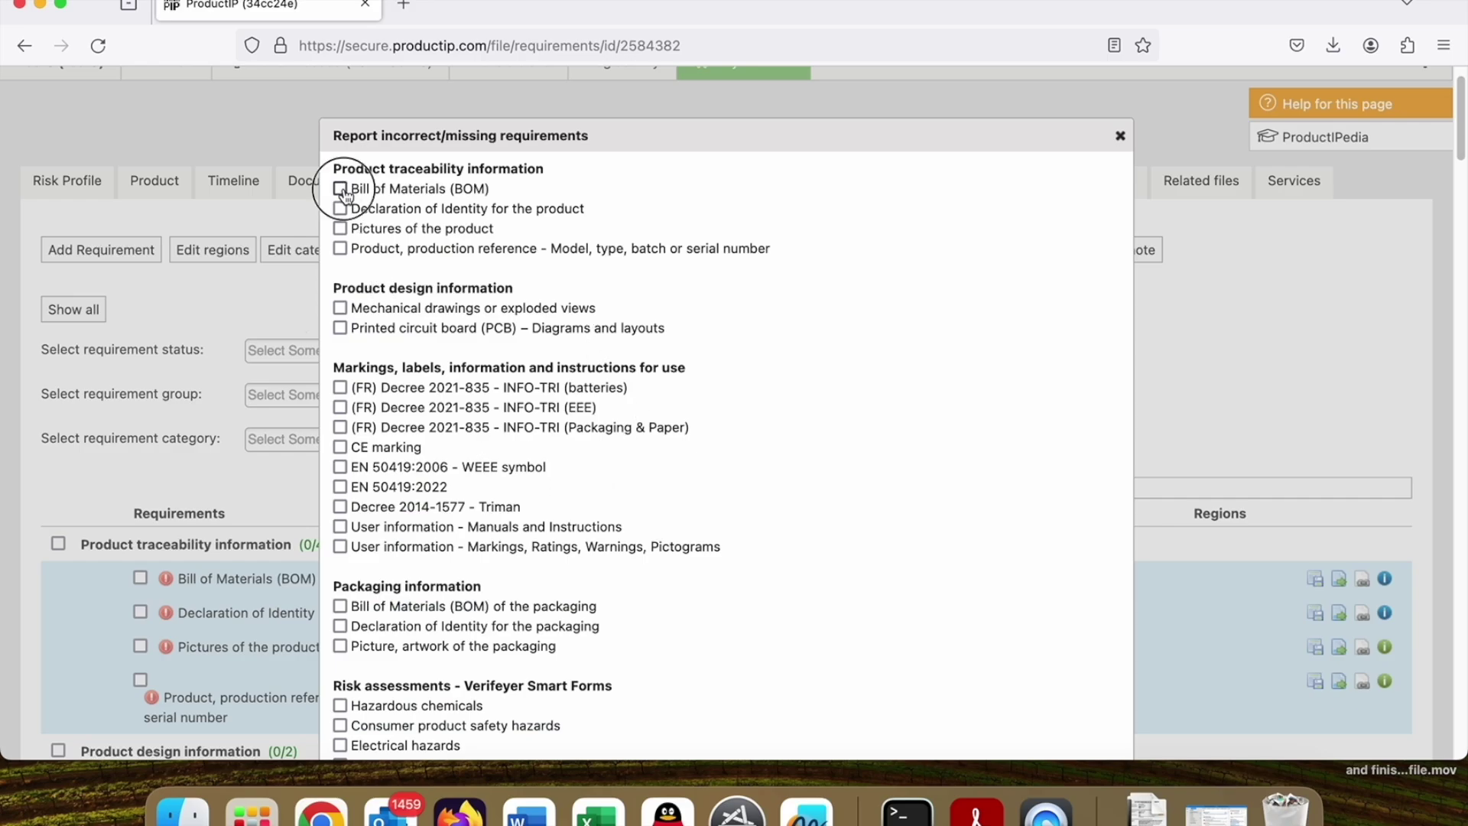
{"action": "scroll", "coordinate": [791, 572], "scroll_direction": "down", "scroll_amount": 15}
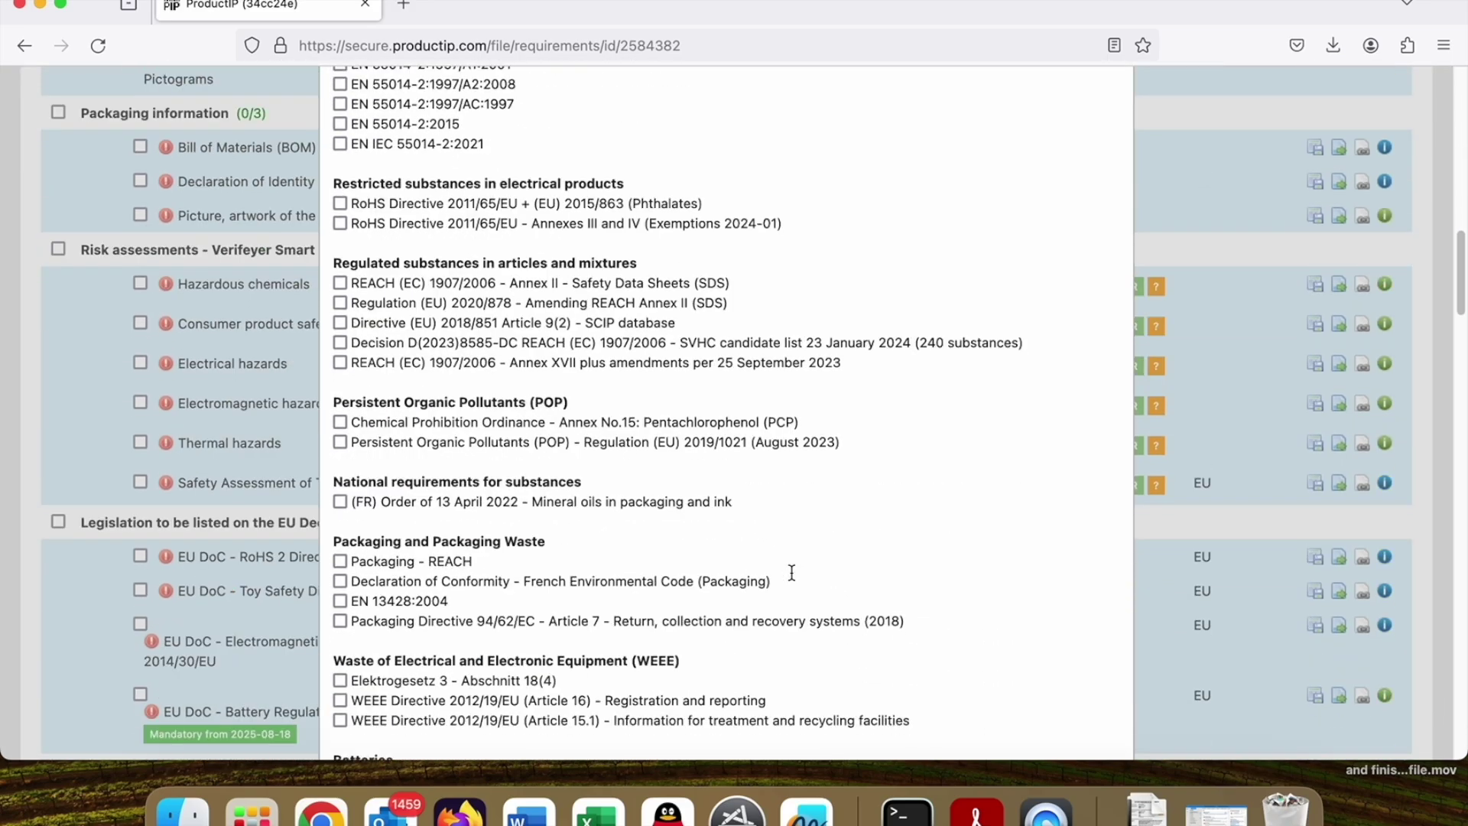
{"action": "scroll", "coordinate": [792, 573], "scroll_direction": "down", "scroll_amount": 12}
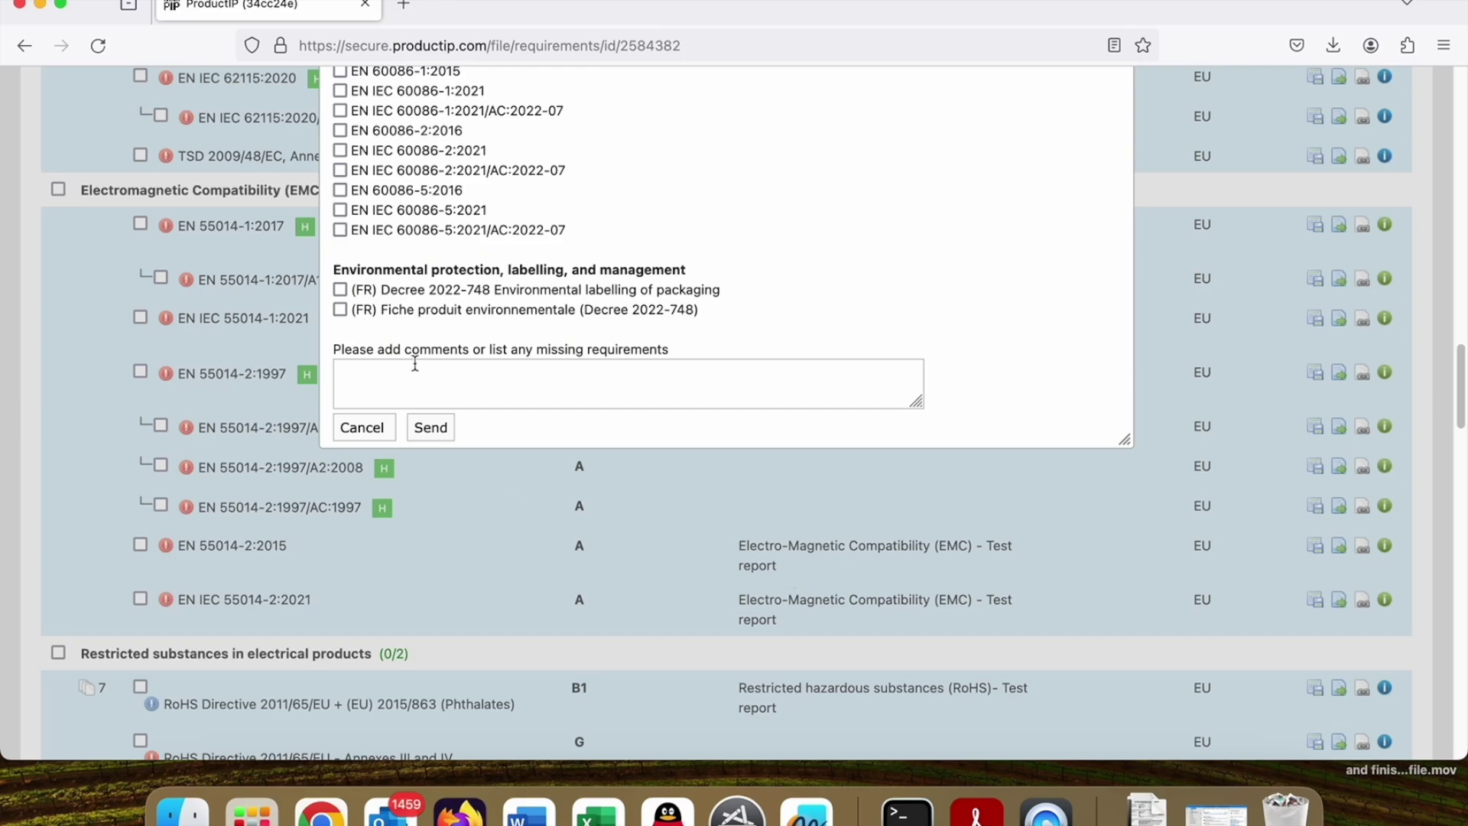
{"action": "left_click", "coordinate": [459, 383]}
{"action": "scroll", "coordinate": [612, 397], "scroll_direction": "up", "scroll_amount": 5}
{"action": "scroll", "coordinate": [617, 421], "scroll_direction": "up", "scroll_amount": 20}
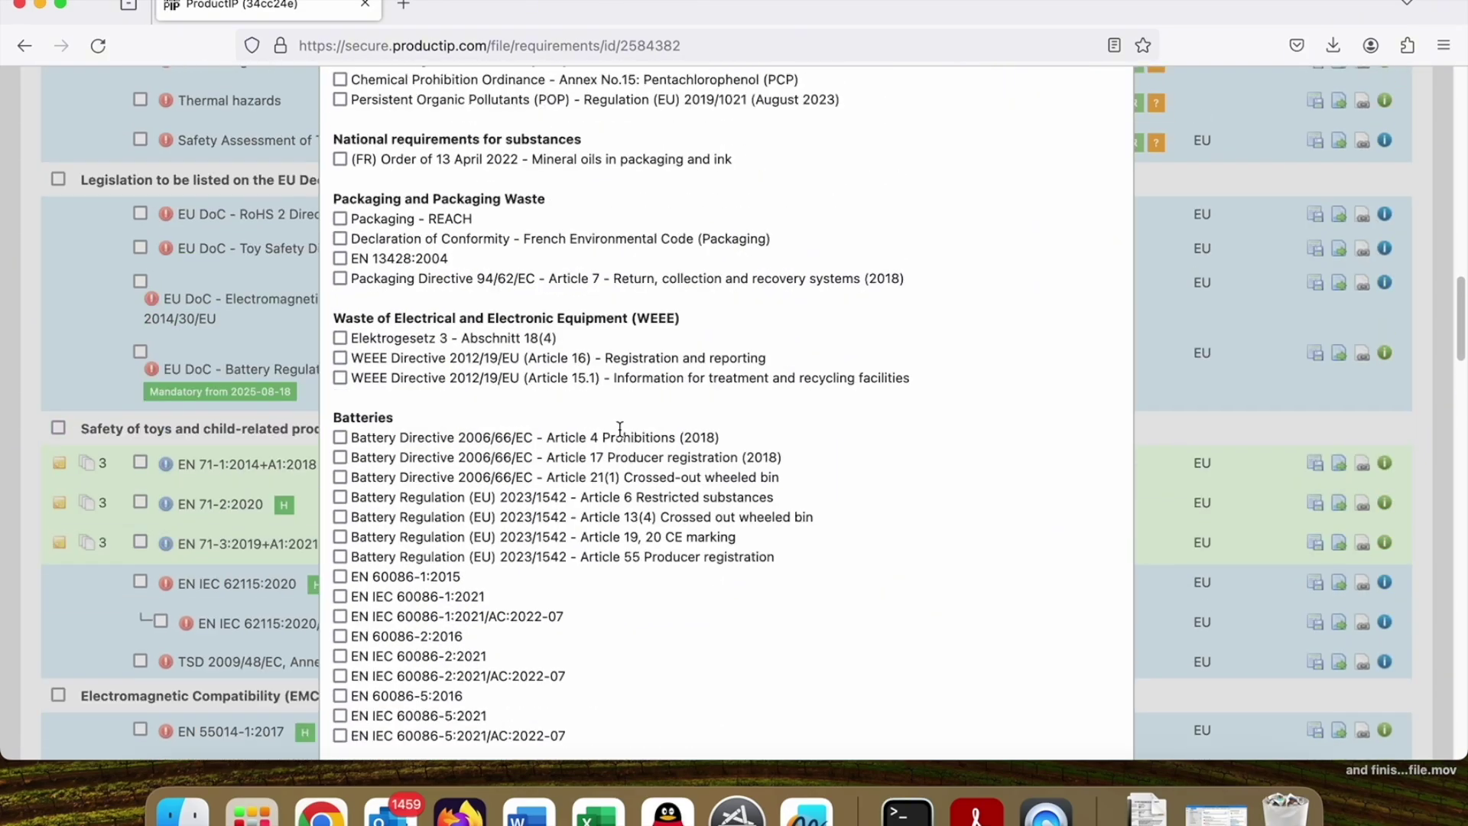
{"action": "scroll", "coordinate": [639, 479], "scroll_direction": "up", "scroll_amount": 3}
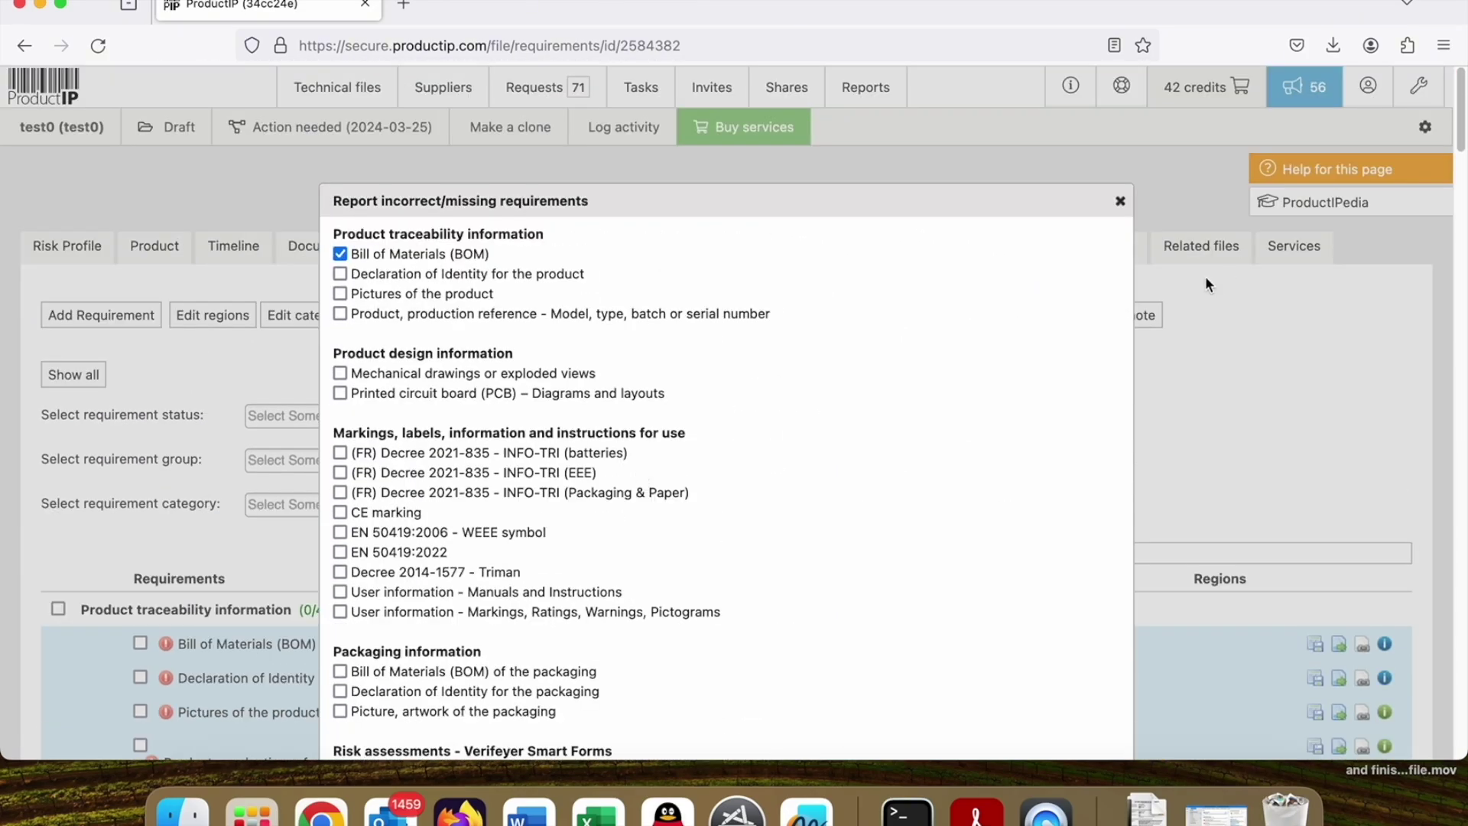
{"action": "left_click", "coordinate": [1120, 201]}
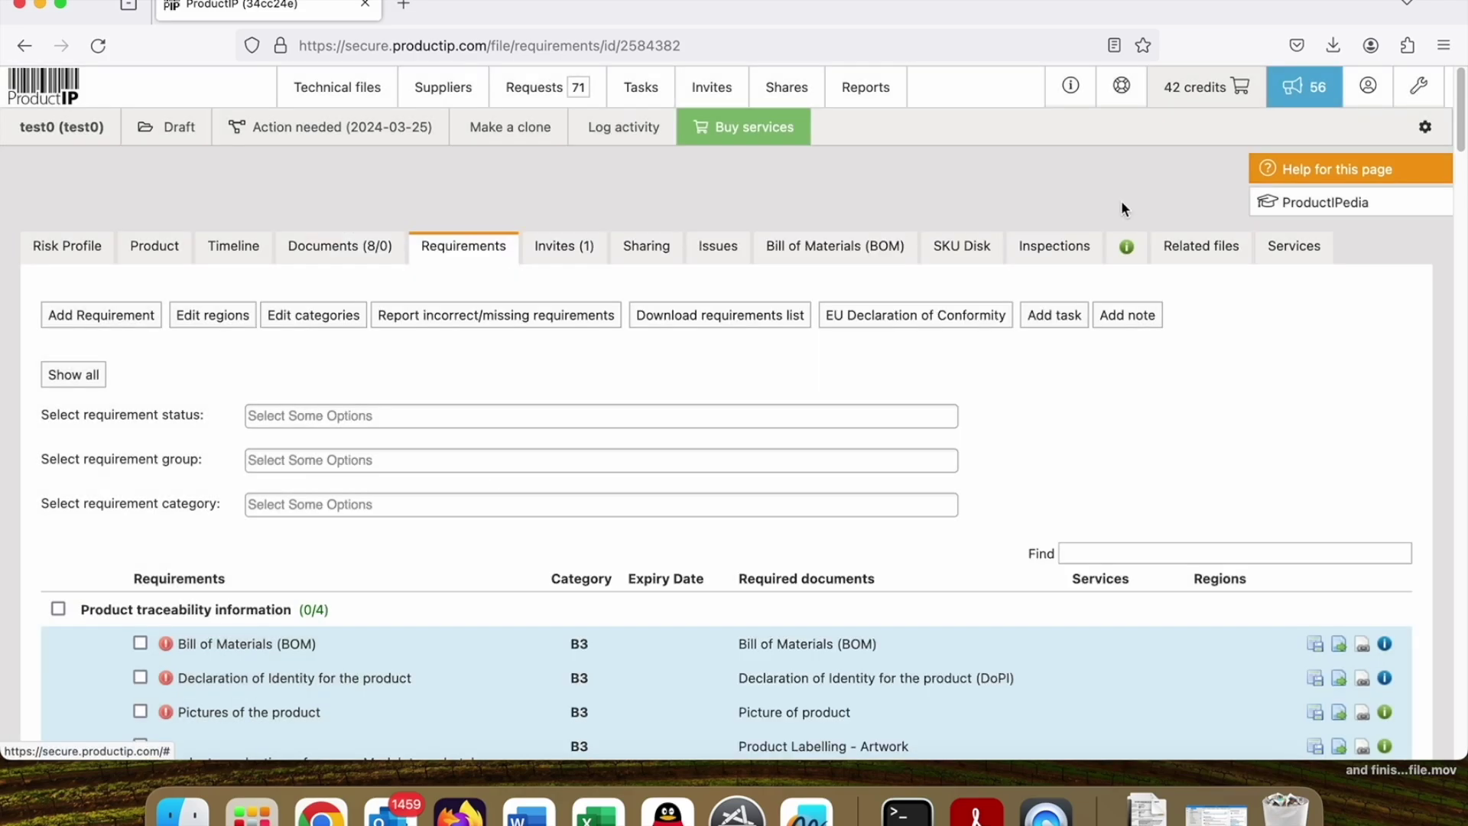
- Add the requirement EN 16941-1:2024 to the product's file and check it in the requirements list
{"action": "left_click", "coordinate": [93, 320]}
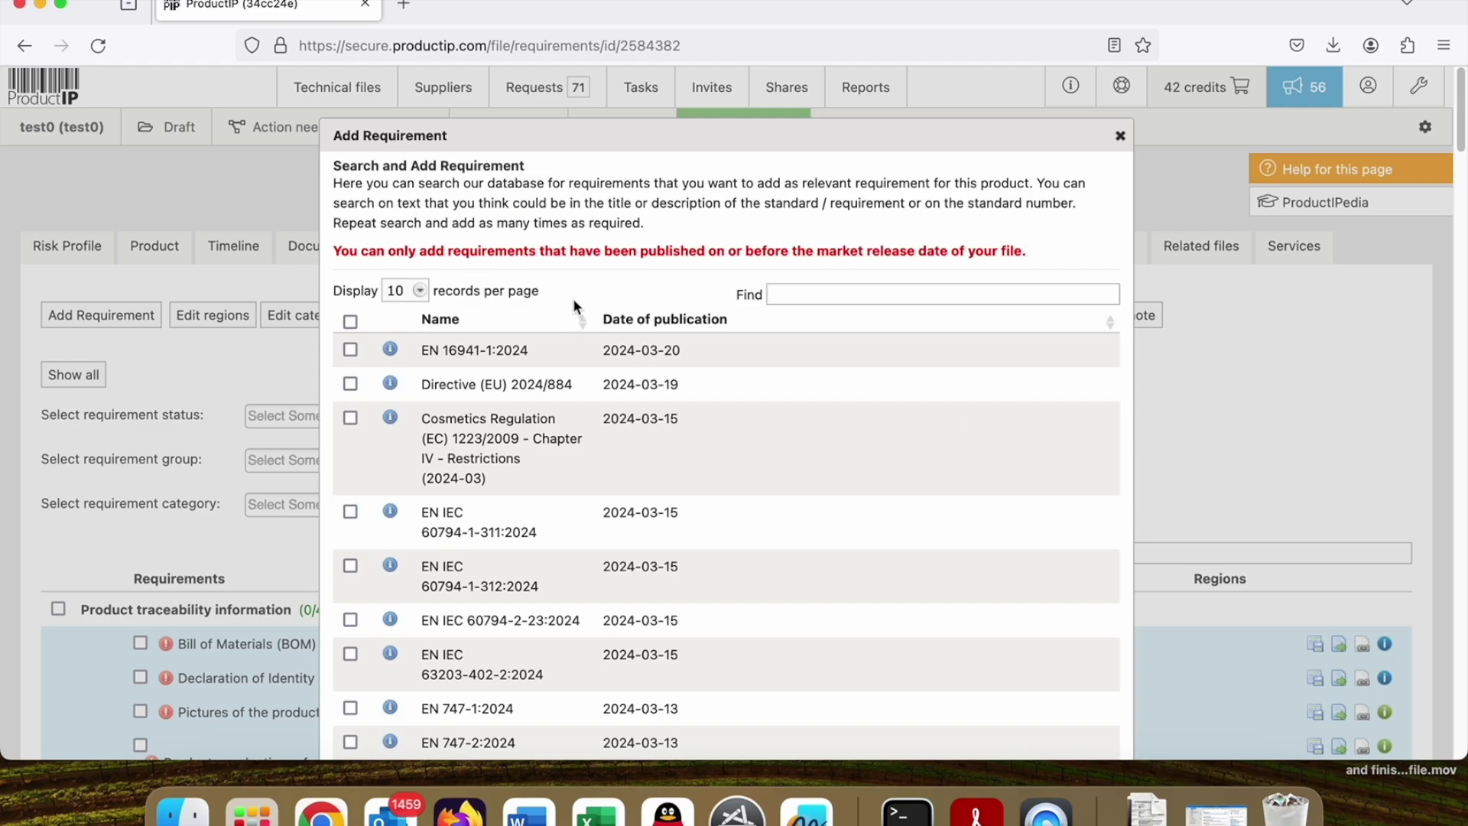
{"action": "left_click", "coordinate": [534, 357]}
{"action": "scroll", "coordinate": [827, 562], "scroll_direction": "down", "scroll_amount": 12}
{"action": "scroll", "coordinate": [828, 561], "scroll_direction": "up", "scroll_amount": 7}
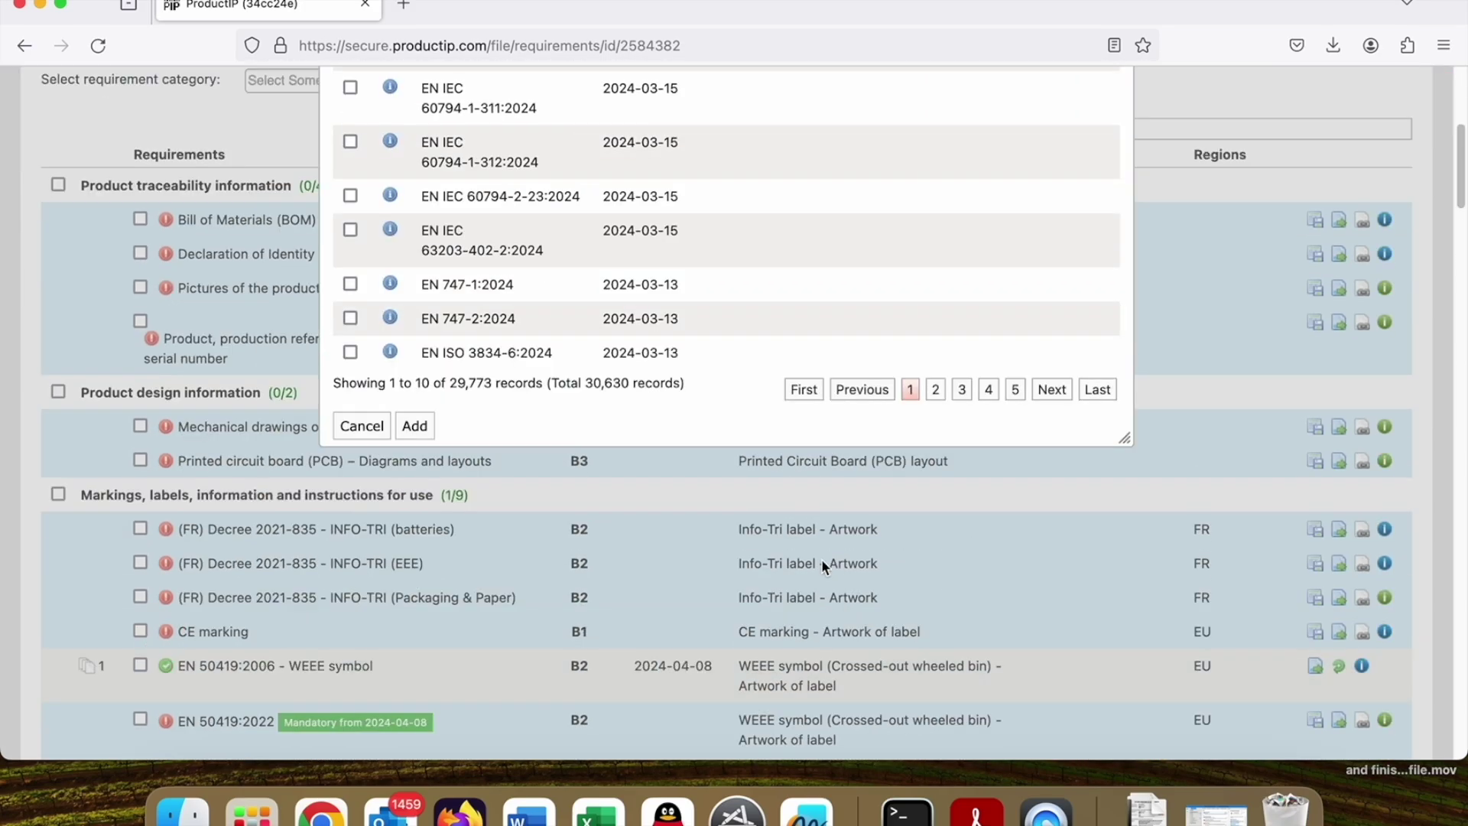
{"action": "scroll", "coordinate": [822, 561], "scroll_direction": "up", "scroll_amount": 2}
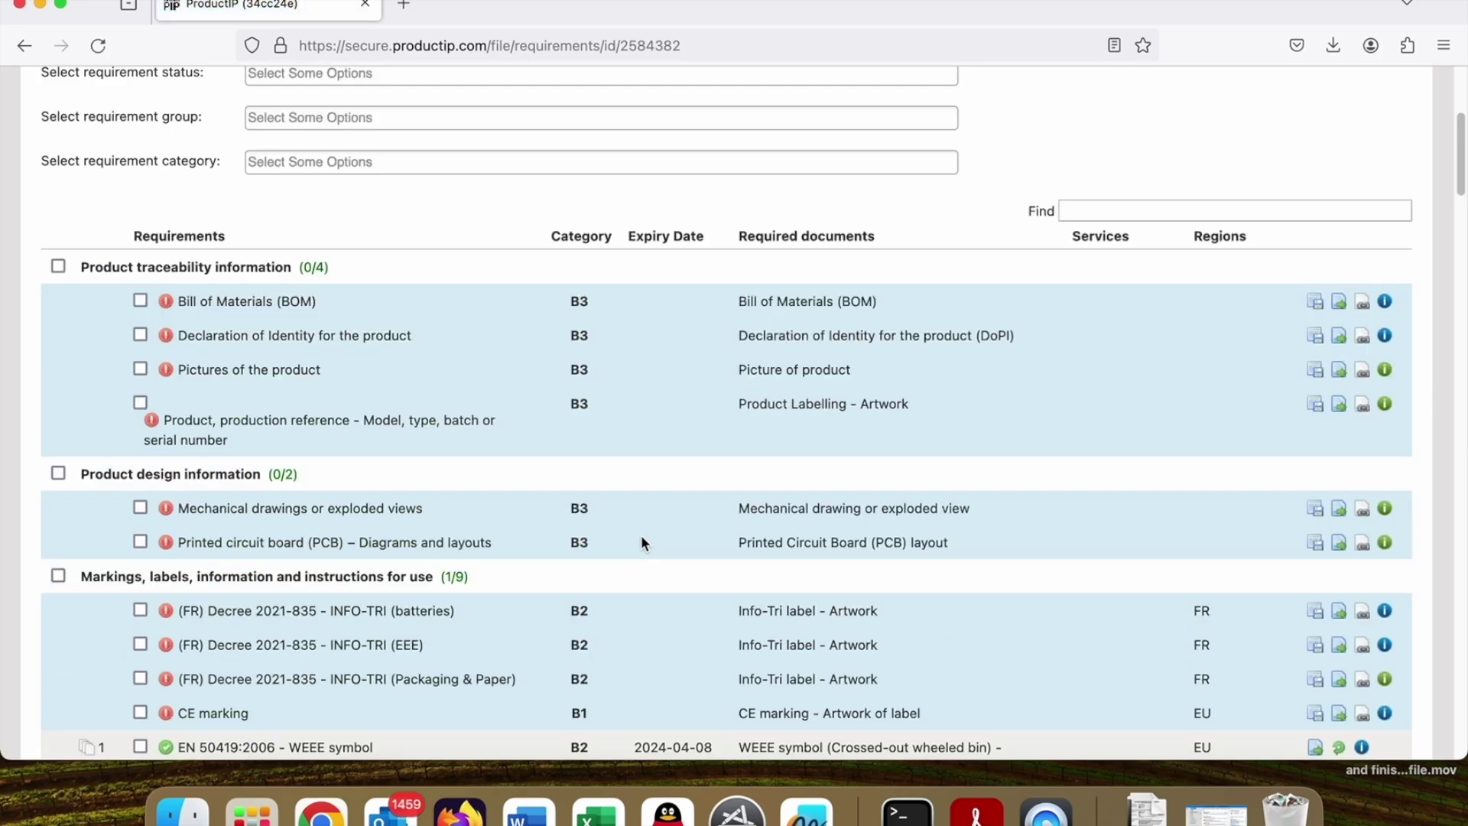
{"action": "scroll", "coordinate": [642, 545], "scroll_direction": "down", "scroll_amount": 20}
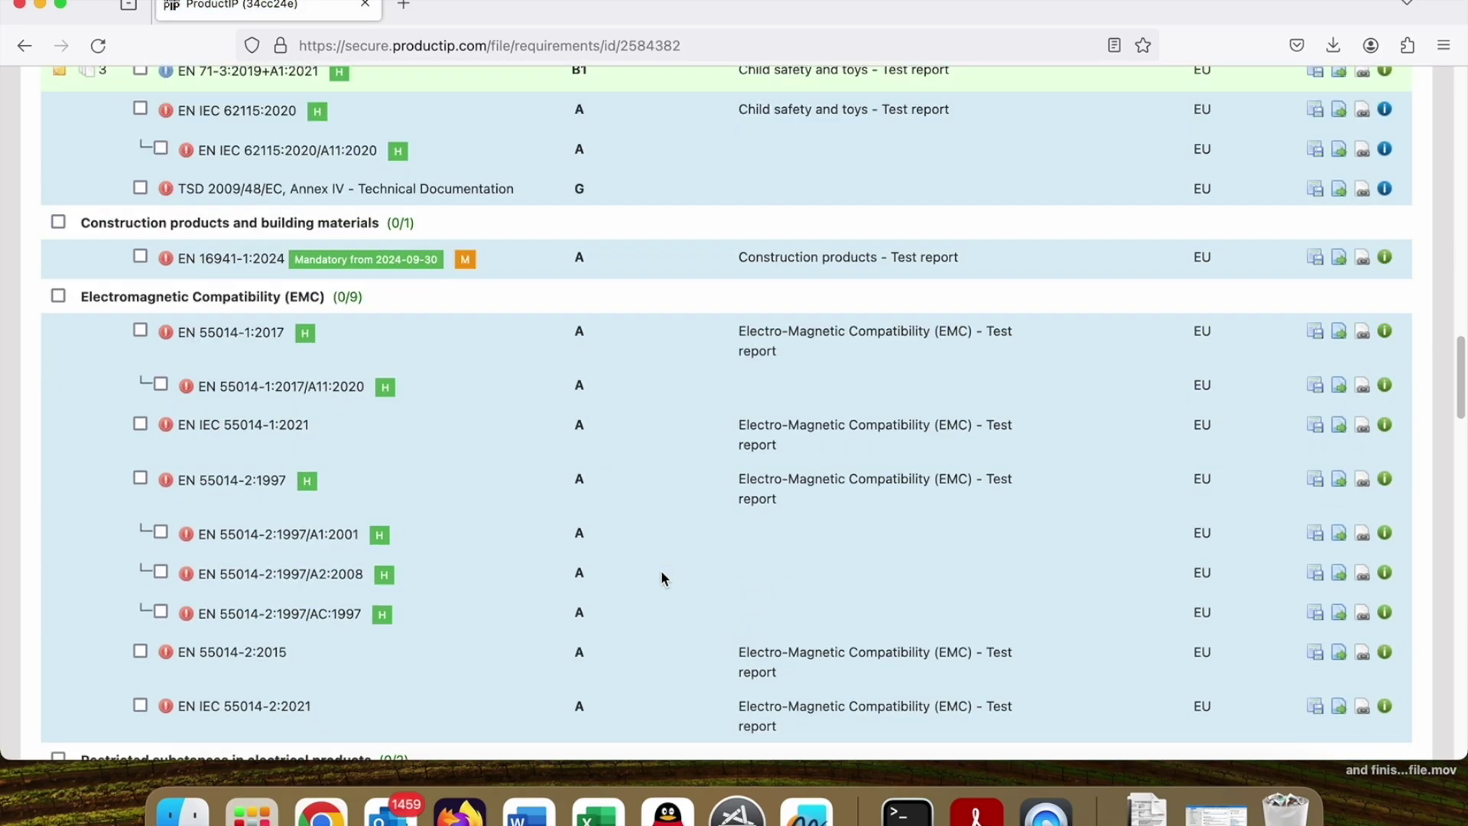
{"action": "scroll", "coordinate": [662, 574], "scroll_direction": "up", "scroll_amount": 2}
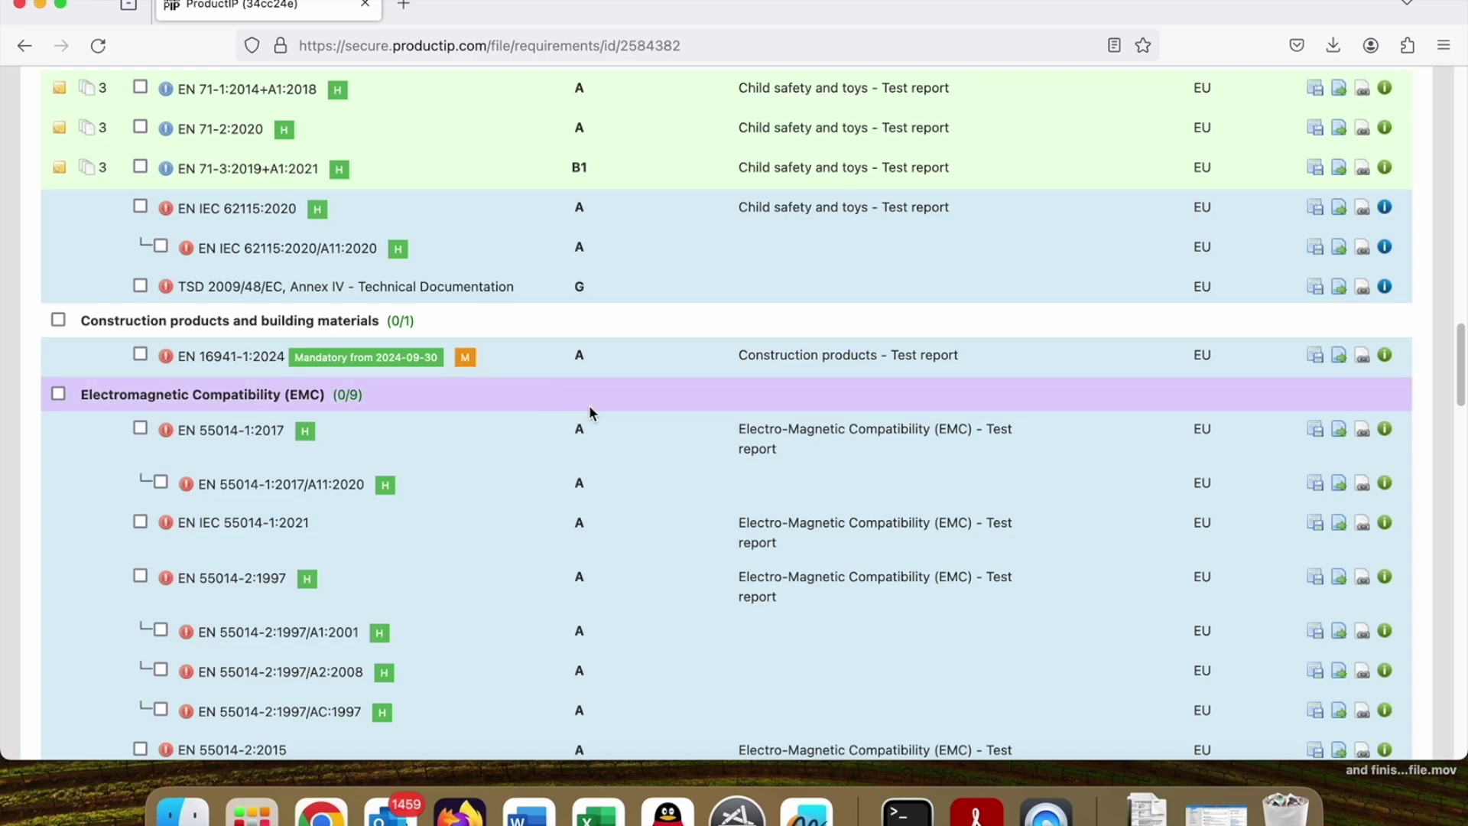
{"action": "scroll", "coordinate": [589, 407], "scroll_direction": "up", "scroll_amount": 7}
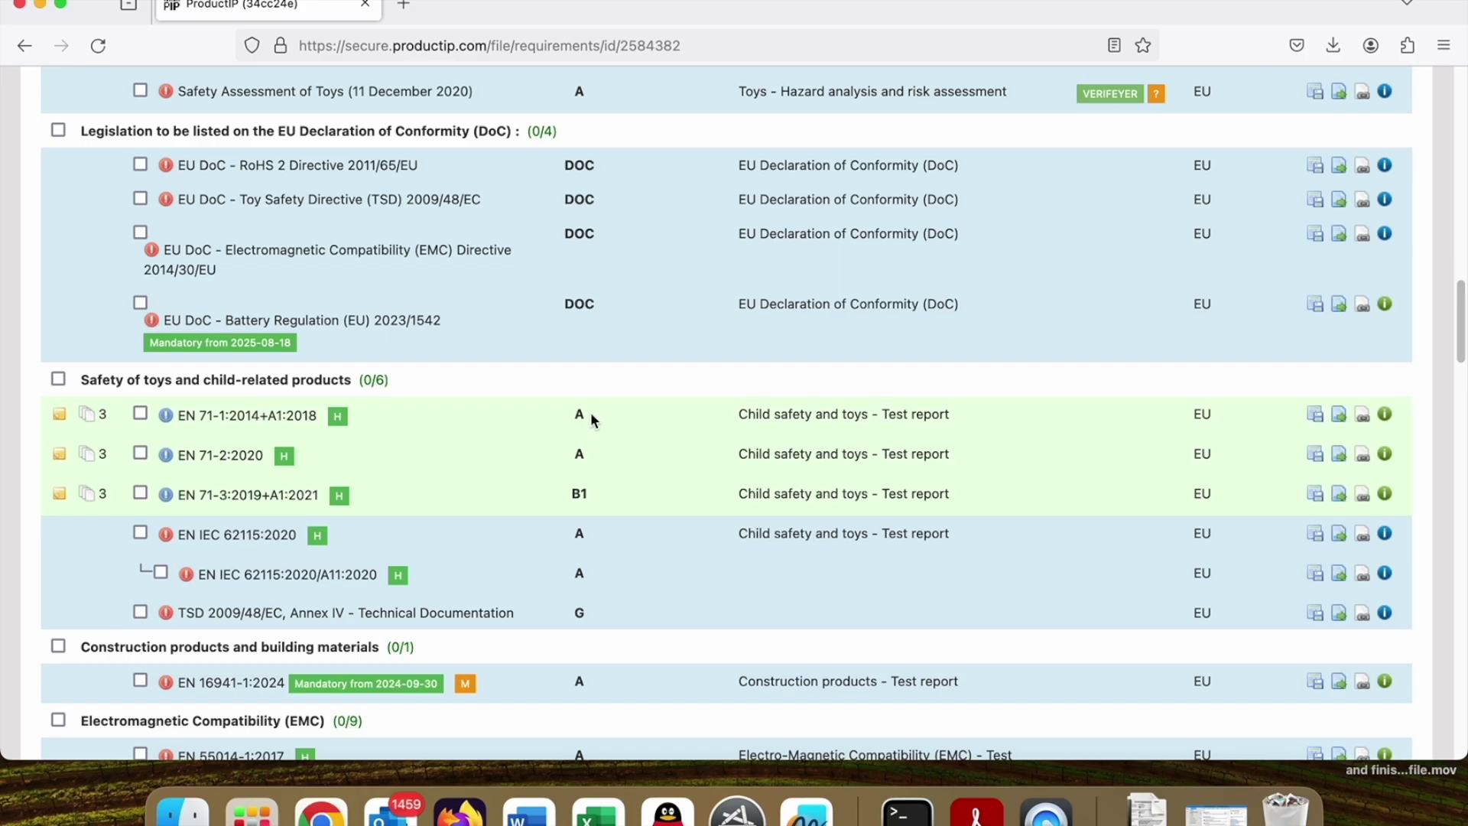
- Download the full requirements list as an Excel document without applying filters
{"action": "scroll", "coordinate": [591, 417], "scroll_direction": "up", "scroll_amount": 20}
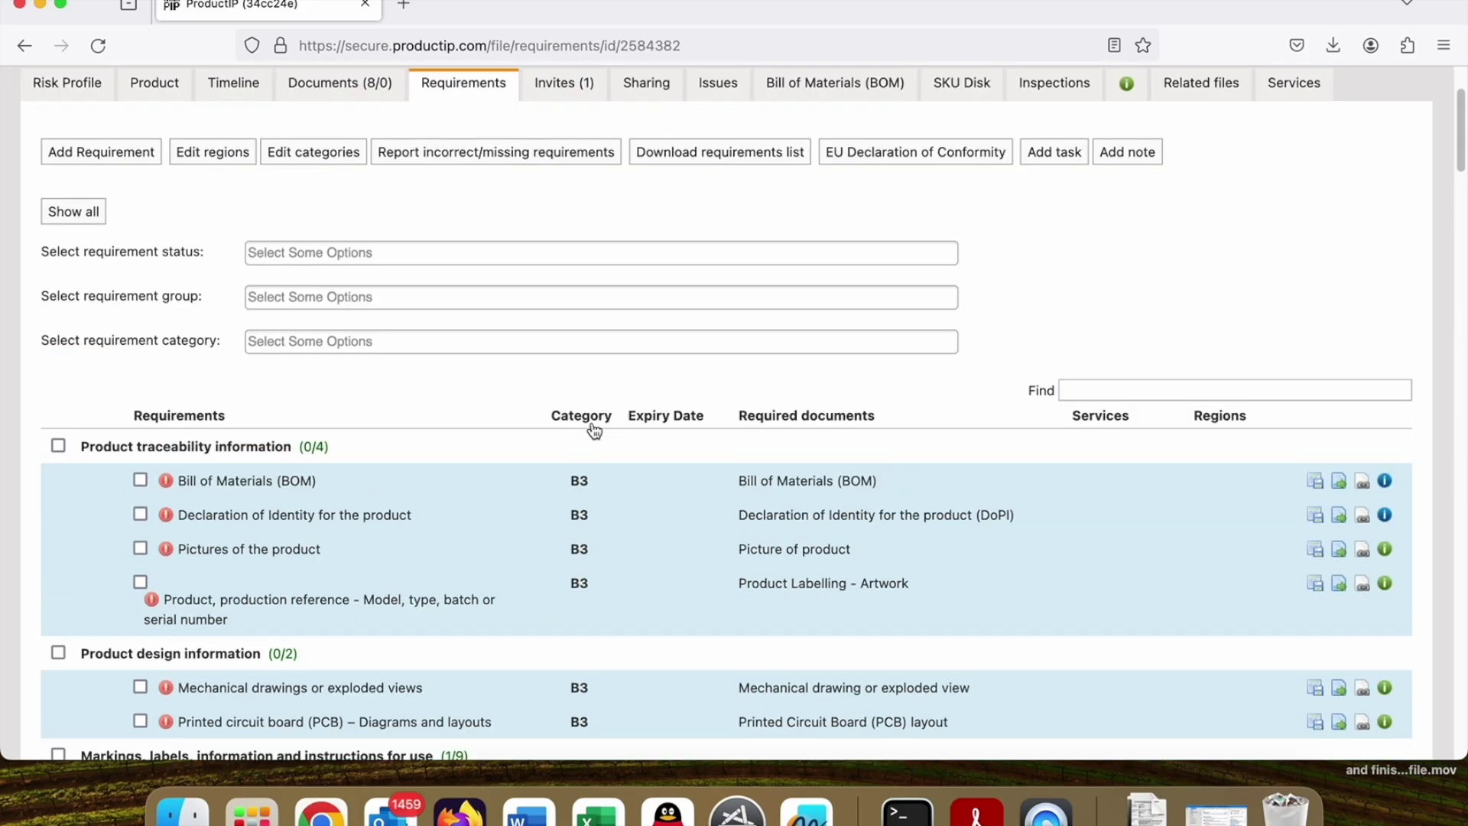
{"action": "scroll", "coordinate": [595, 432], "scroll_direction": "up", "scroll_amount": 3}
{"action": "left_click", "coordinate": [719, 321]}
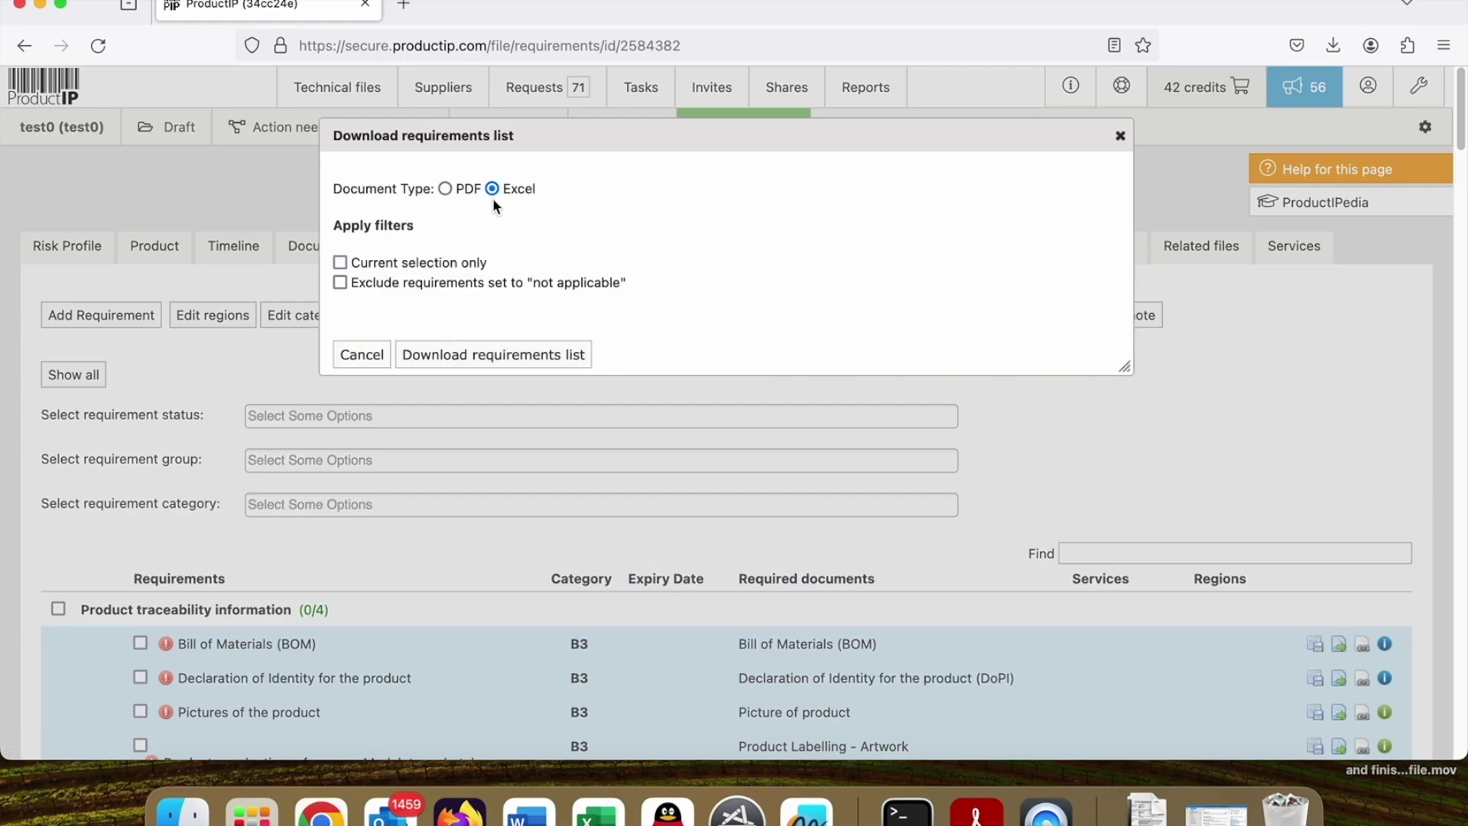
{"action": "left_click", "coordinate": [576, 366]}
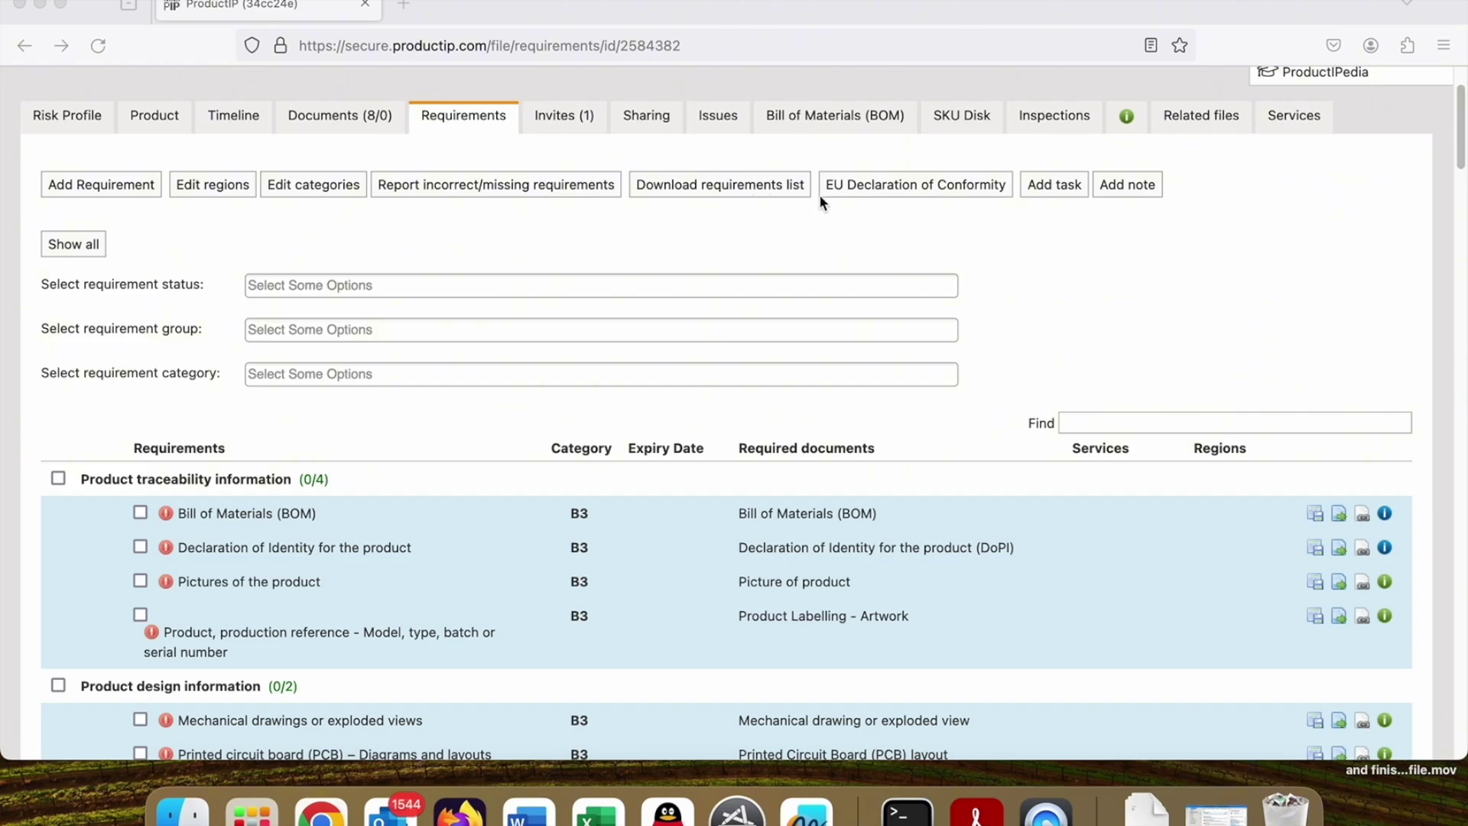
- Start an EU Declaration of Conformity, accepting TIC Combi account as representative and manufacturer along with the preset article selection
{"action": "left_click", "coordinate": [897, 190]}
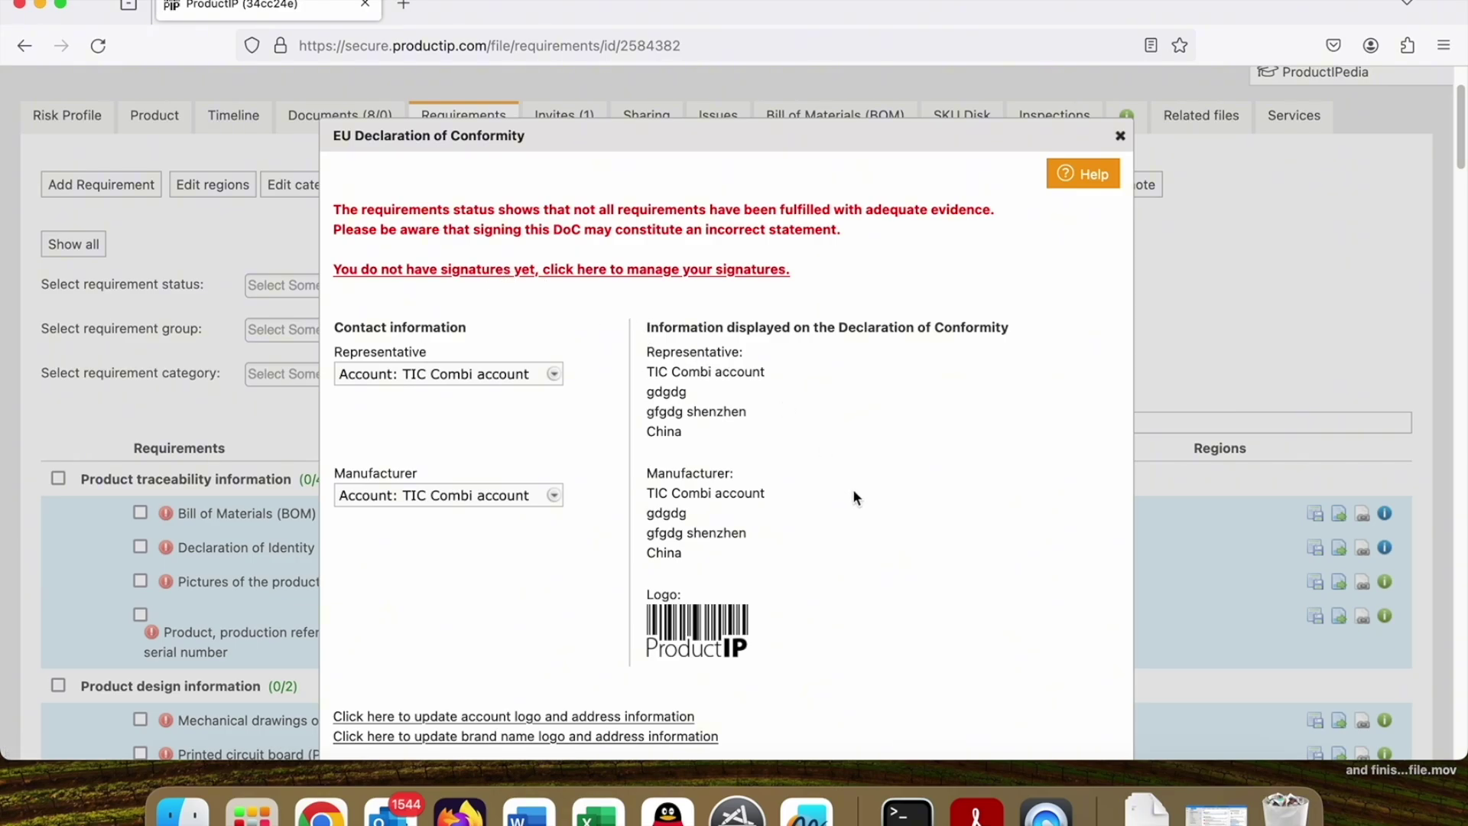
{"action": "scroll", "coordinate": [894, 508], "scroll_direction": "down", "scroll_amount": 3}
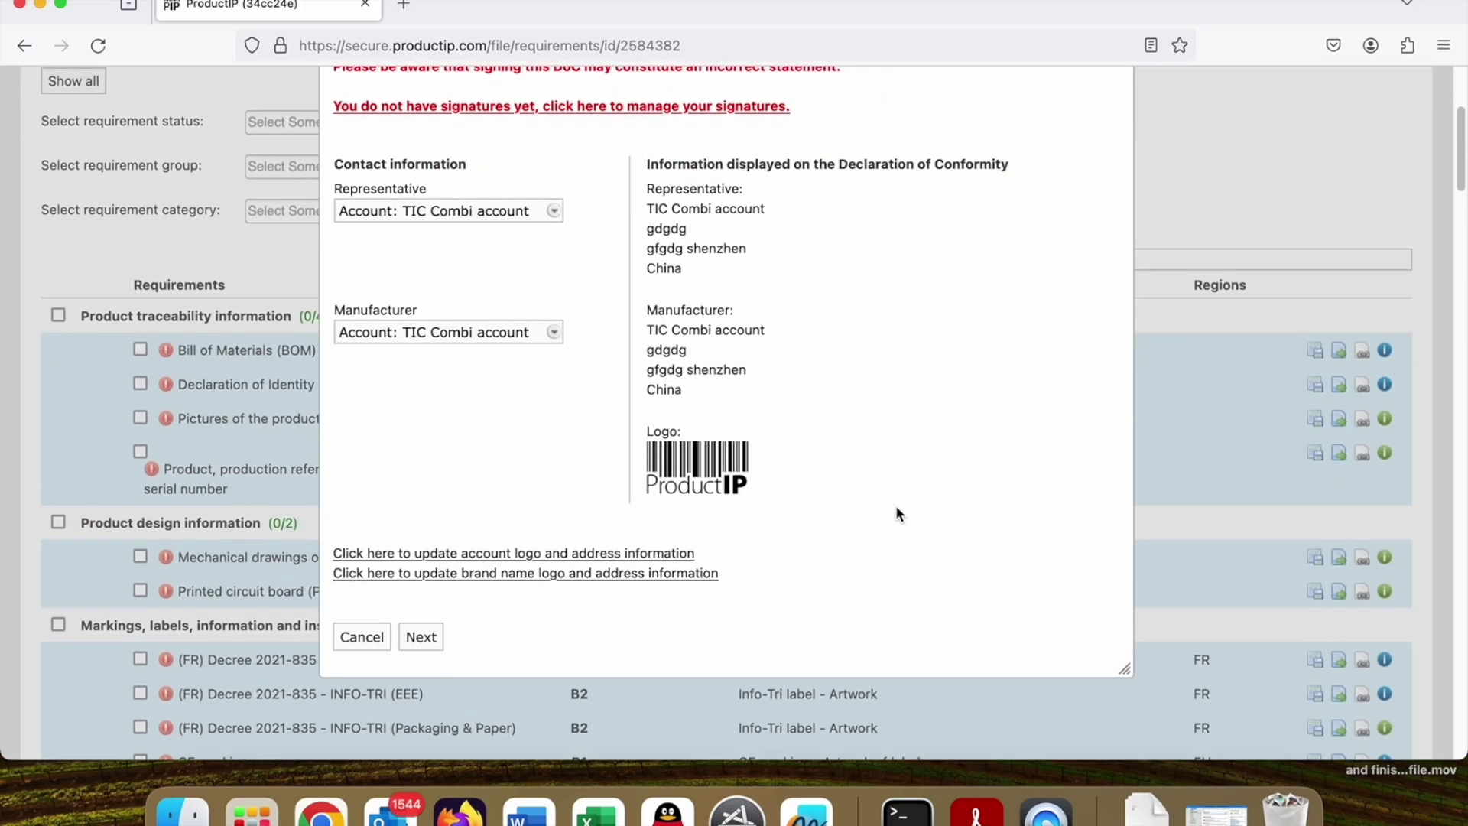
{"action": "left_click", "coordinate": [427, 638]}
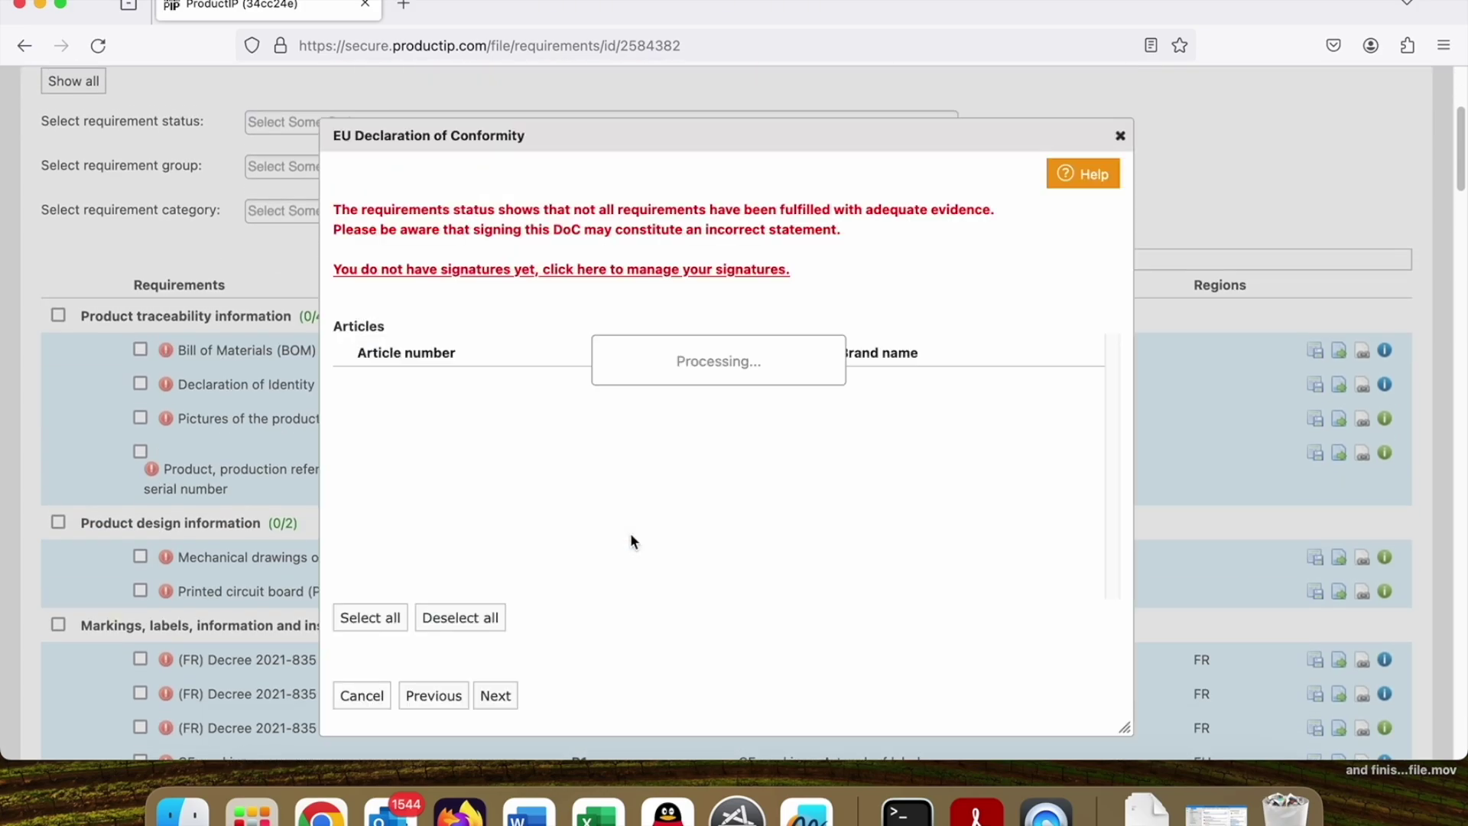
{"action": "left_click", "coordinate": [496, 698]}
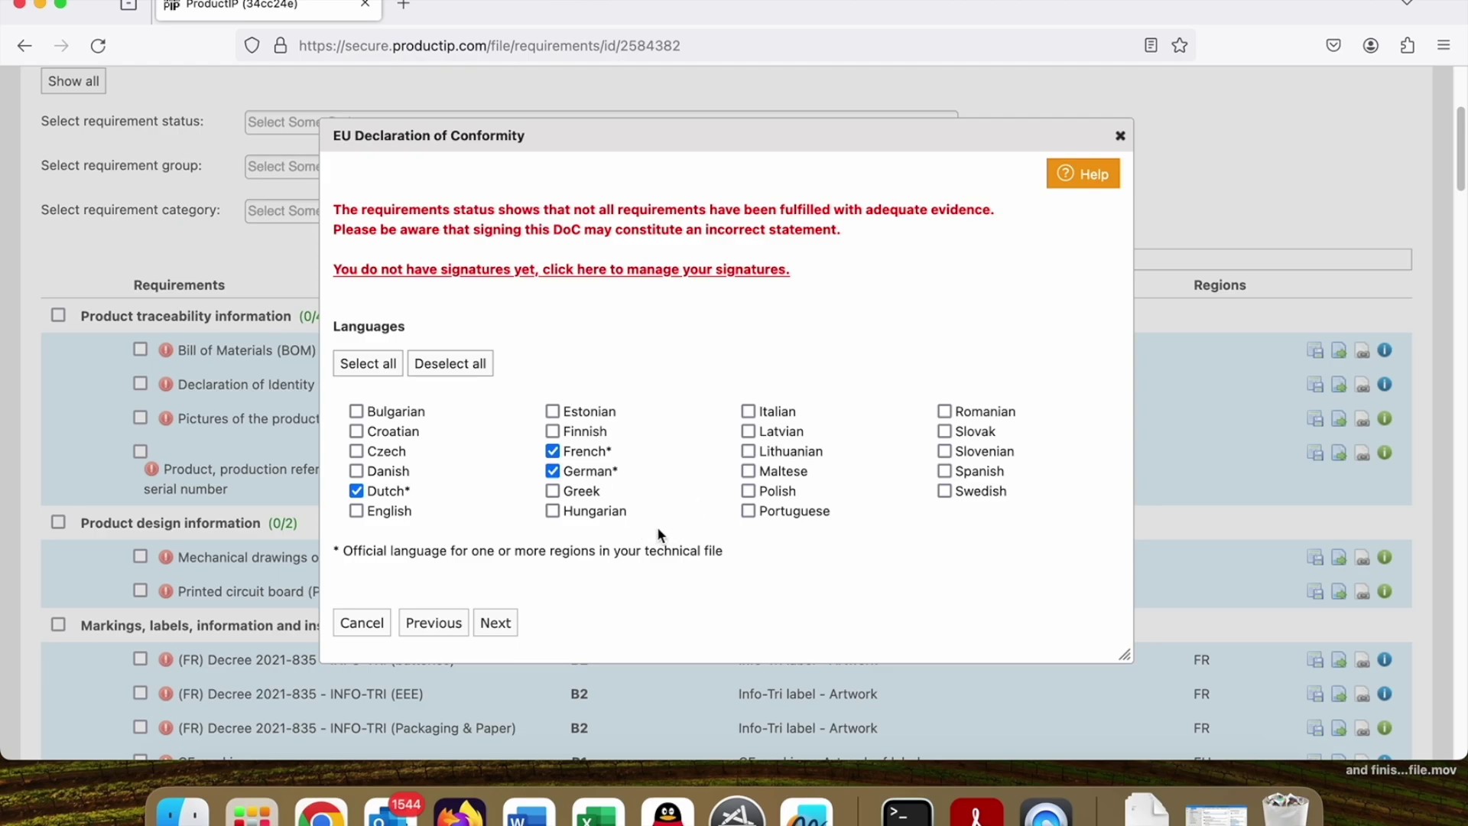
- Set English as the declaration's only language by deselecting German, French and Dutch, and continue to the signing details
{"action": "left_click", "coordinate": [553, 470]}
{"action": "left_click", "coordinate": [554, 453]}
{"action": "left_click", "coordinate": [358, 492]}
{"action": "left_click", "coordinate": [357, 511]}
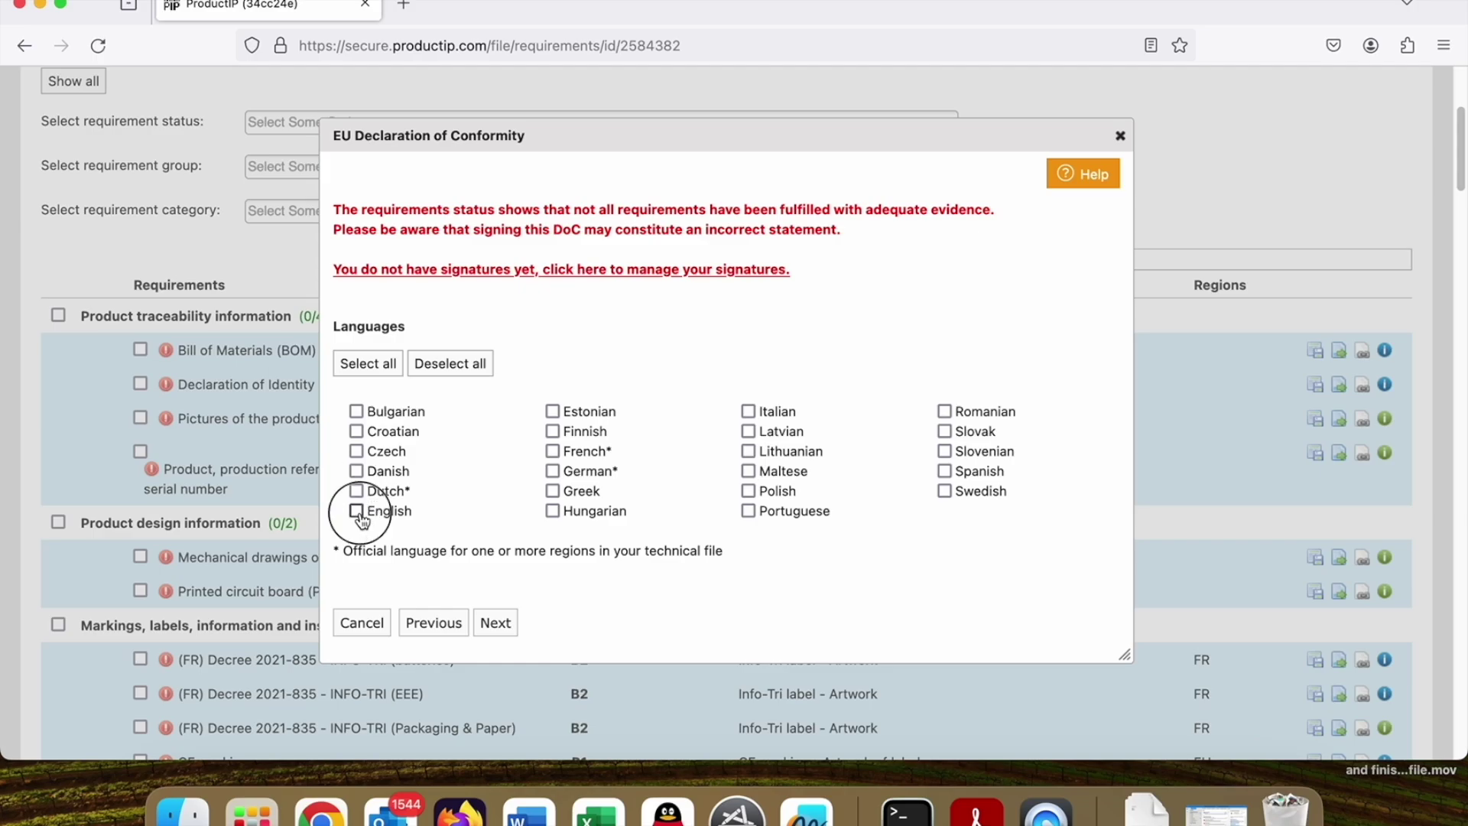
{"action": "left_click", "coordinate": [497, 624]}
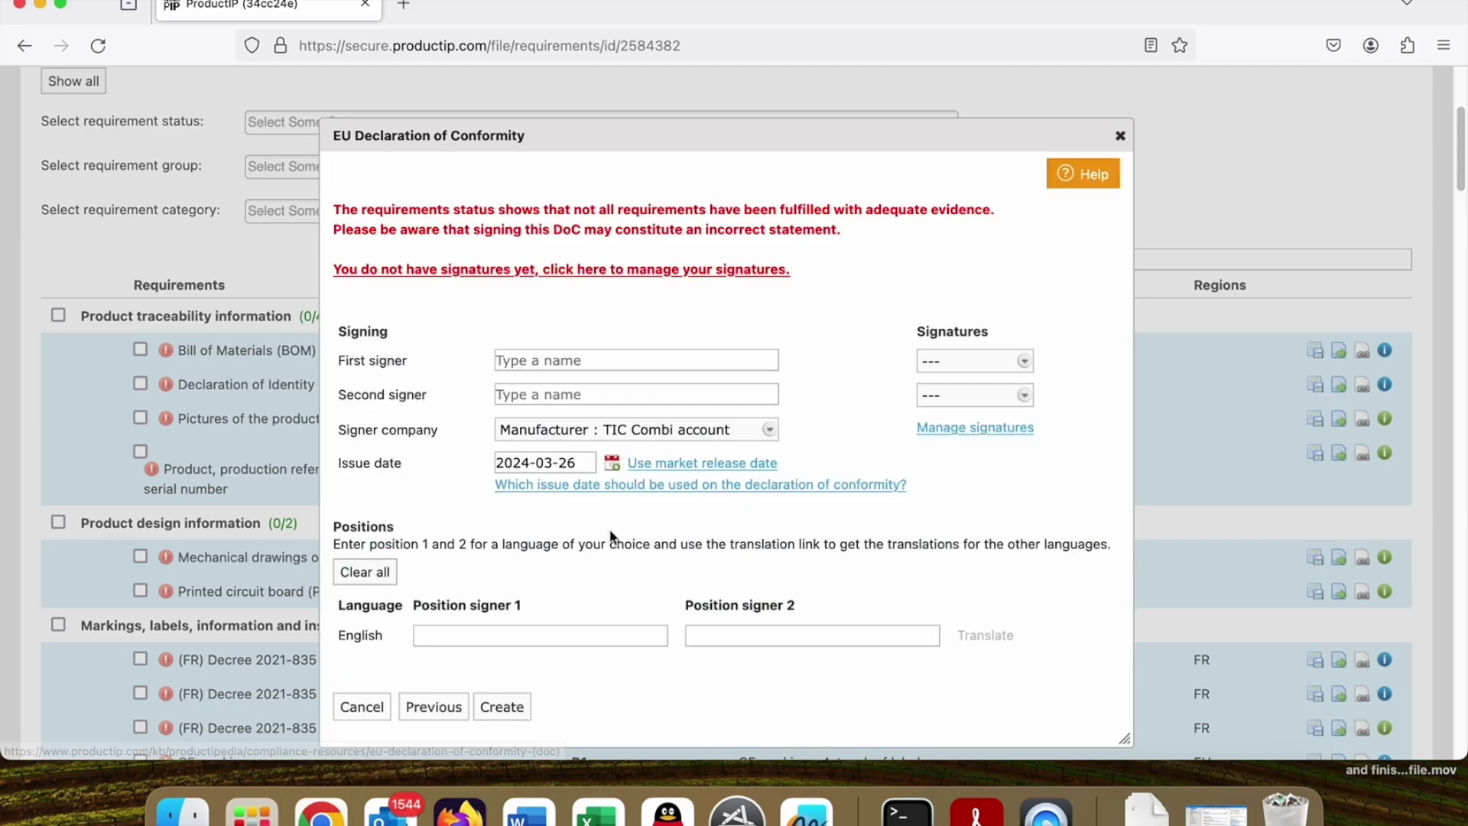
- Enter the first signer's name and the English position Manager, and create the declaration
{"action": "scroll", "coordinate": [612, 531], "scroll_direction": "down", "scroll_amount": 2}
{"action": "left_click", "coordinate": [569, 278]}
{"action": "type", "text": "Olina"}
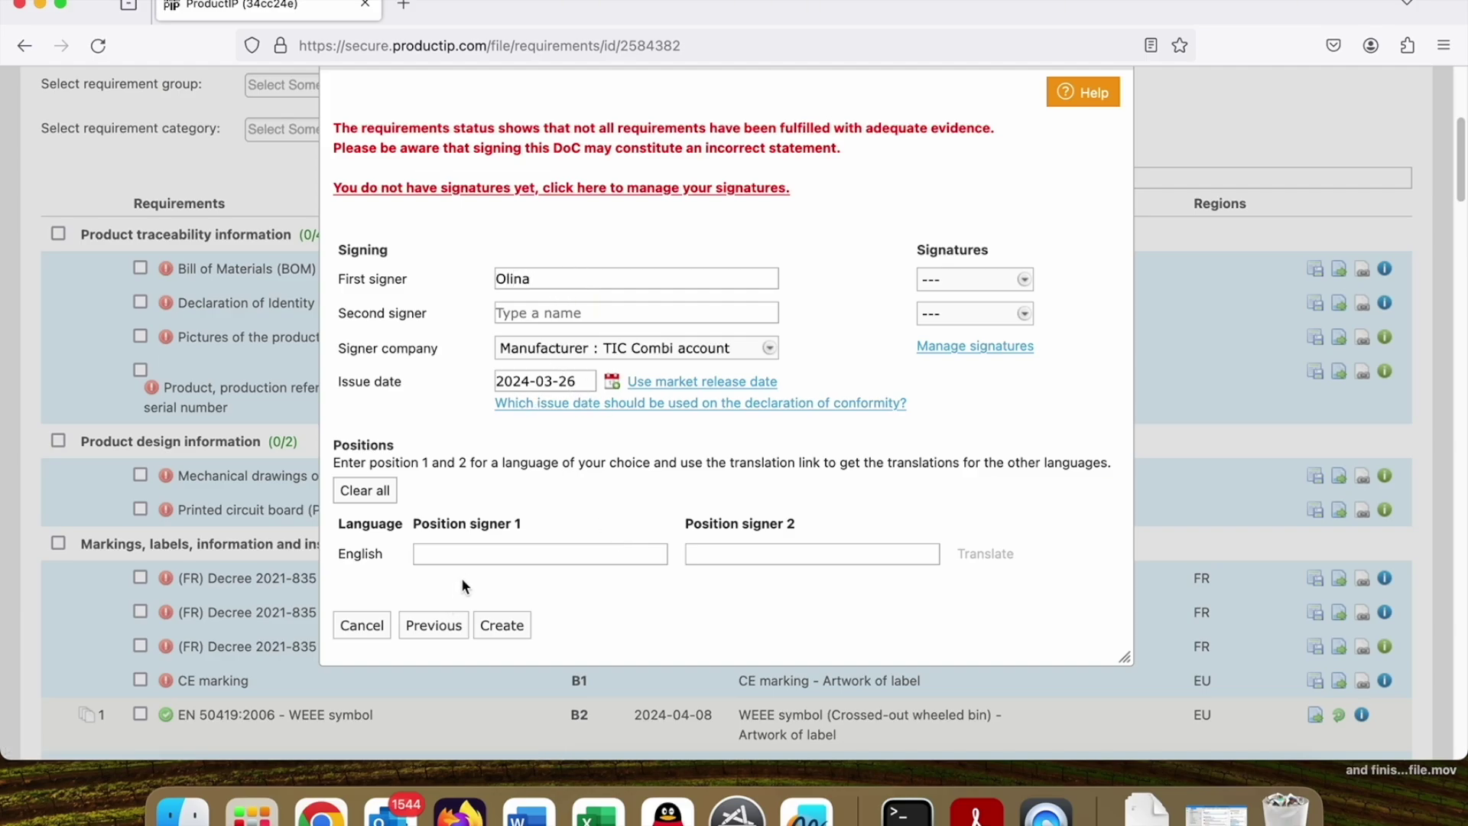
{"action": "left_click", "coordinate": [482, 552]}
{"action": "type", "text": "Manager"}
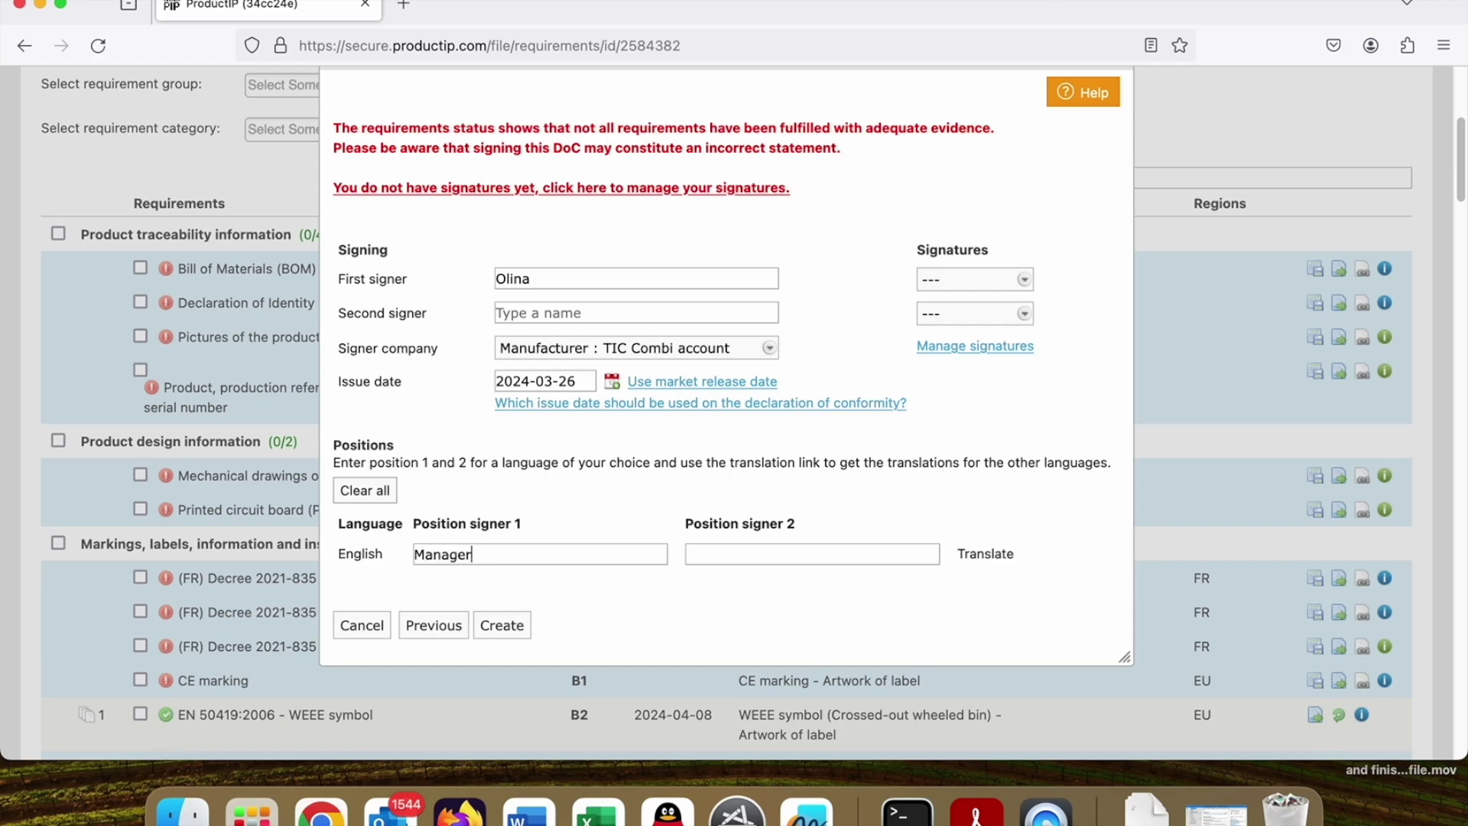
{"action": "left_click", "coordinate": [508, 632]}
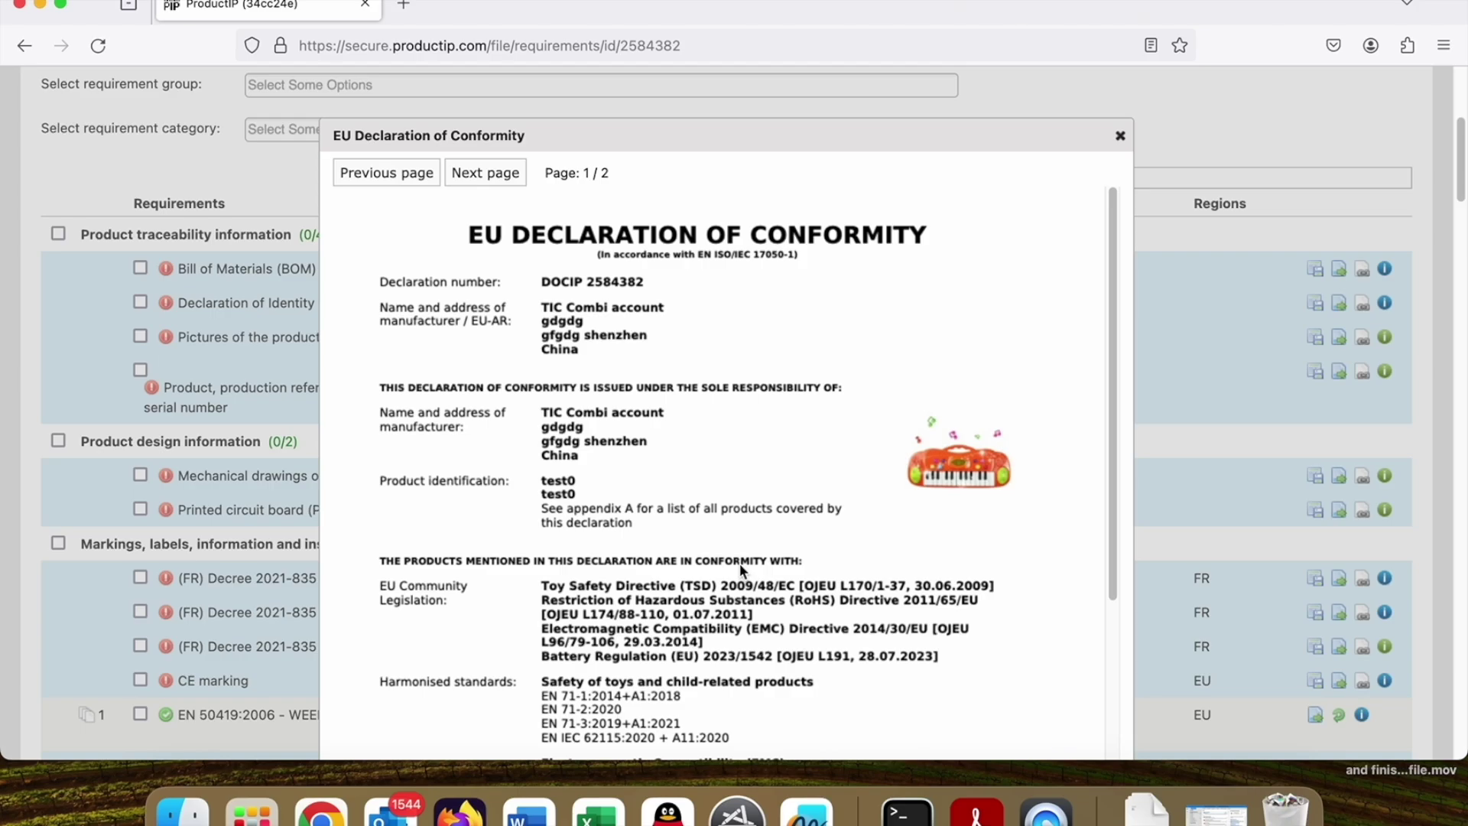
- Review the generated declaration's legislation, standards and signing details, and open the declaration document in a separate tab
{"action": "scroll", "coordinate": [741, 566], "scroll_direction": "down", "scroll_amount": 5}
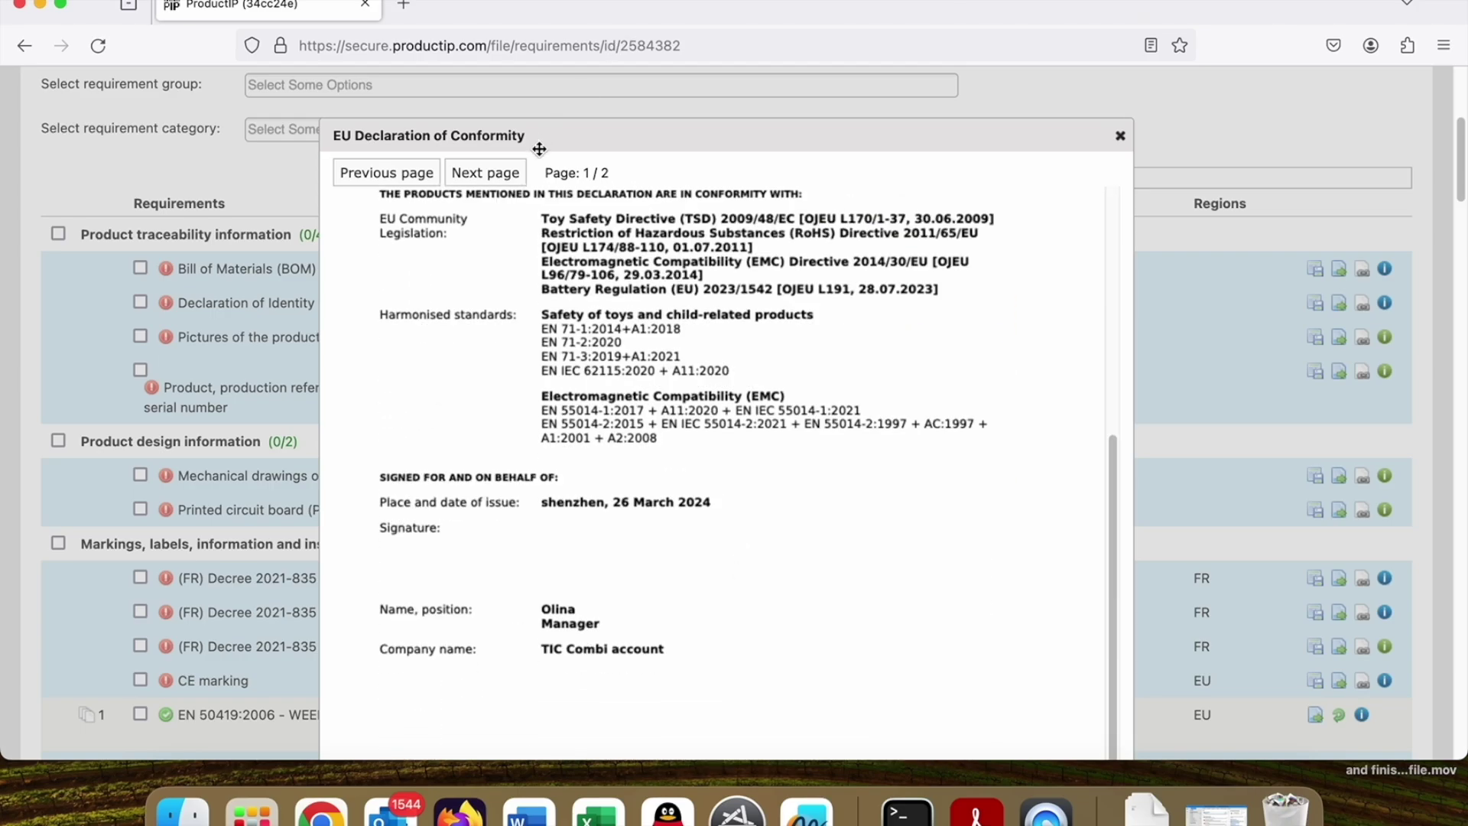
{"action": "left_click_drag", "start_coordinate": [617, 137], "coordinate": [688, 57]}
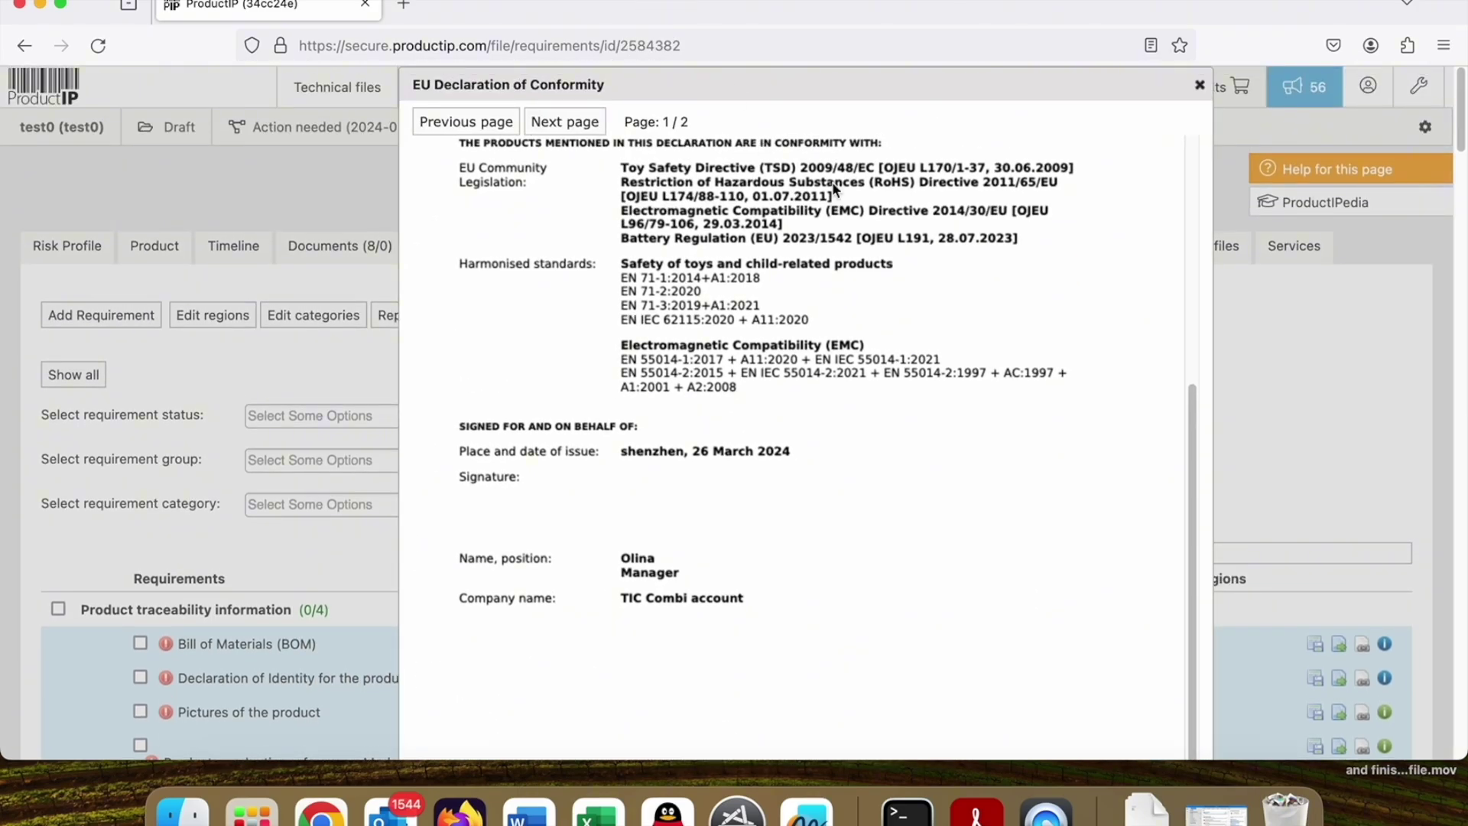
{"action": "left_click_drag", "start_coordinate": [584, 19], "coordinate": [600, 21]}
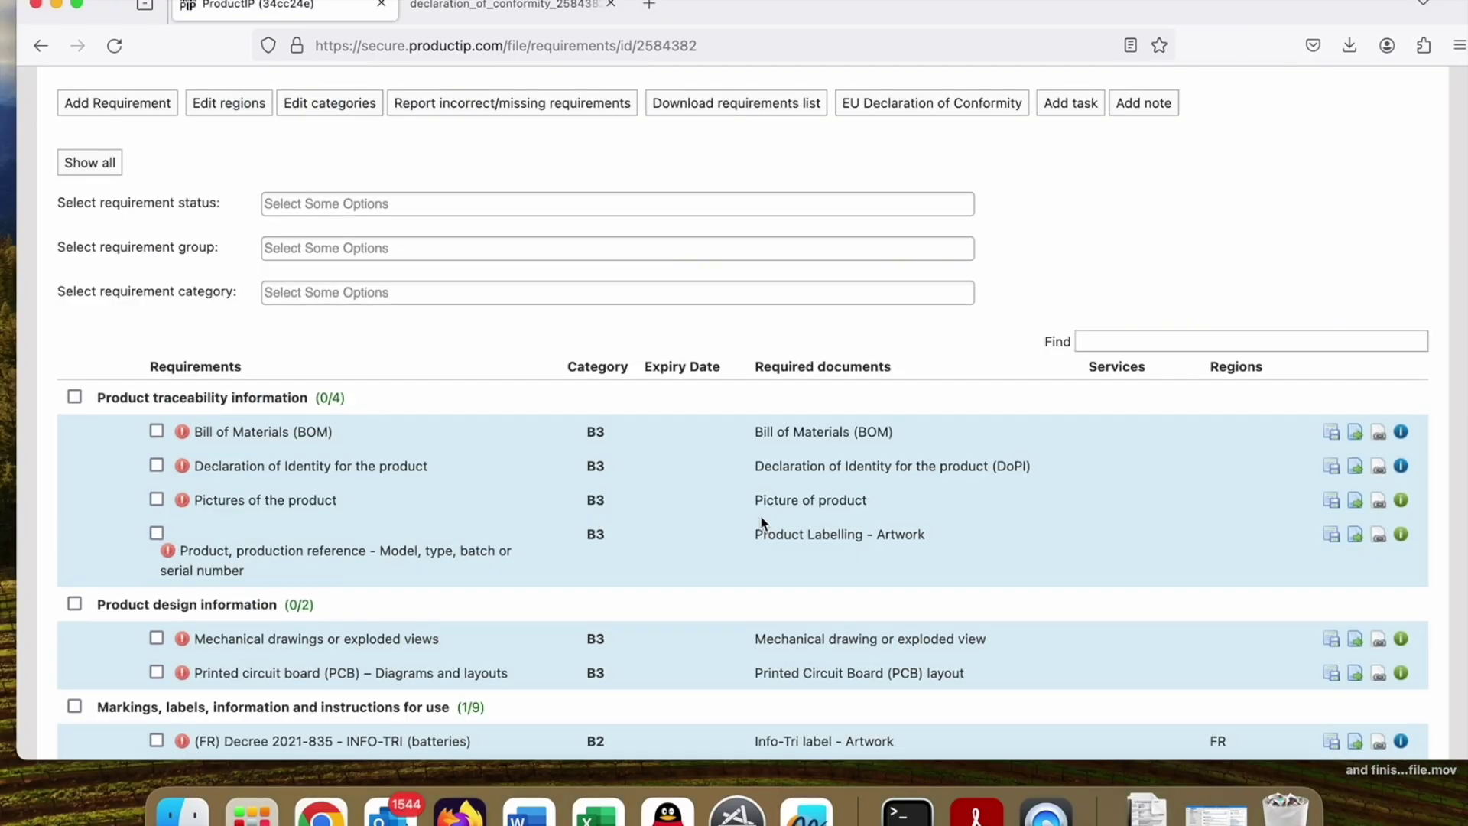
- Examine the filter options for requirement status, group and category without applying any of them
{"action": "left_click", "coordinate": [340, 204]}
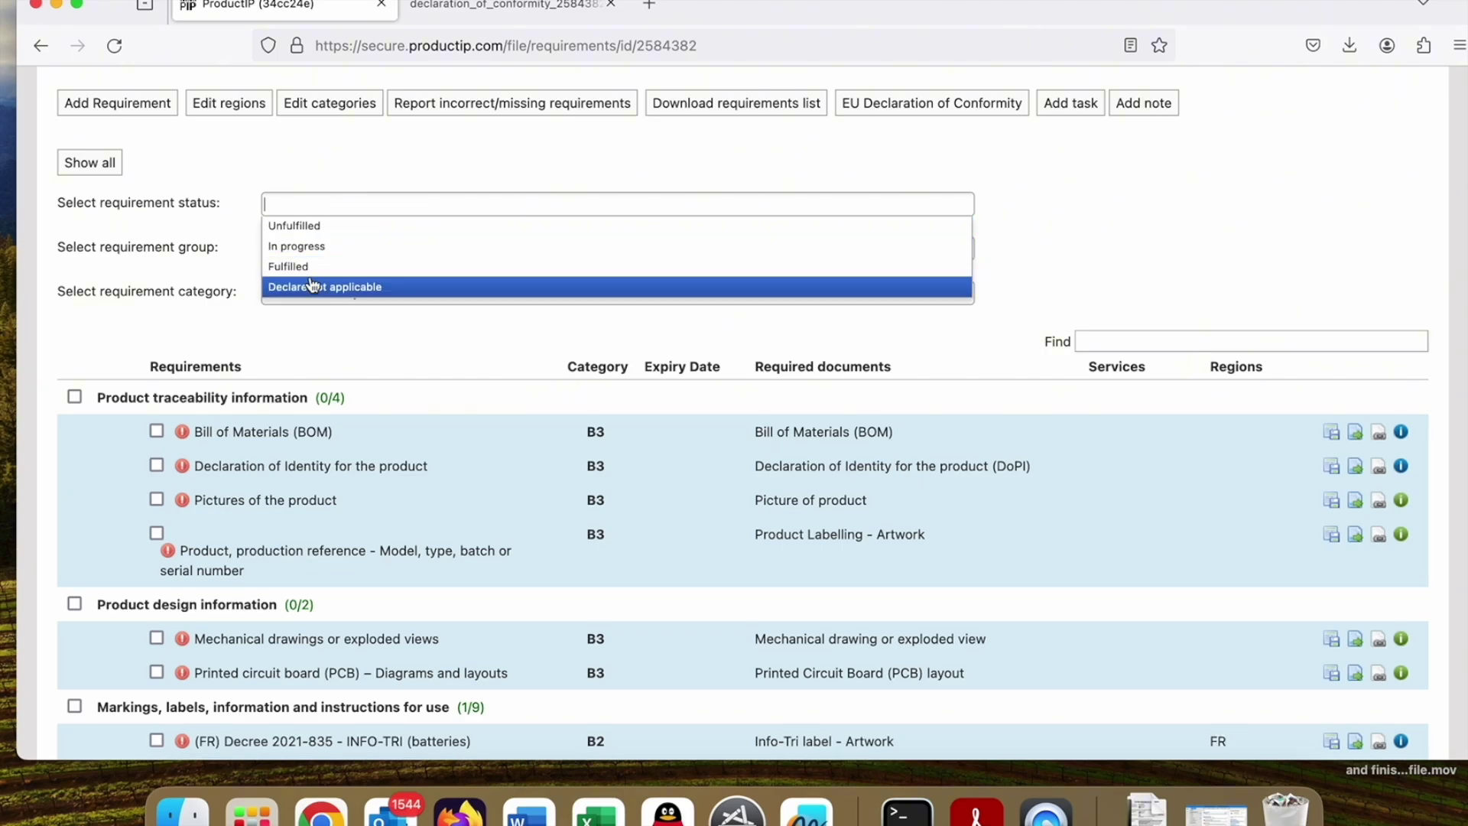
{"action": "left_click", "coordinate": [1210, 250]}
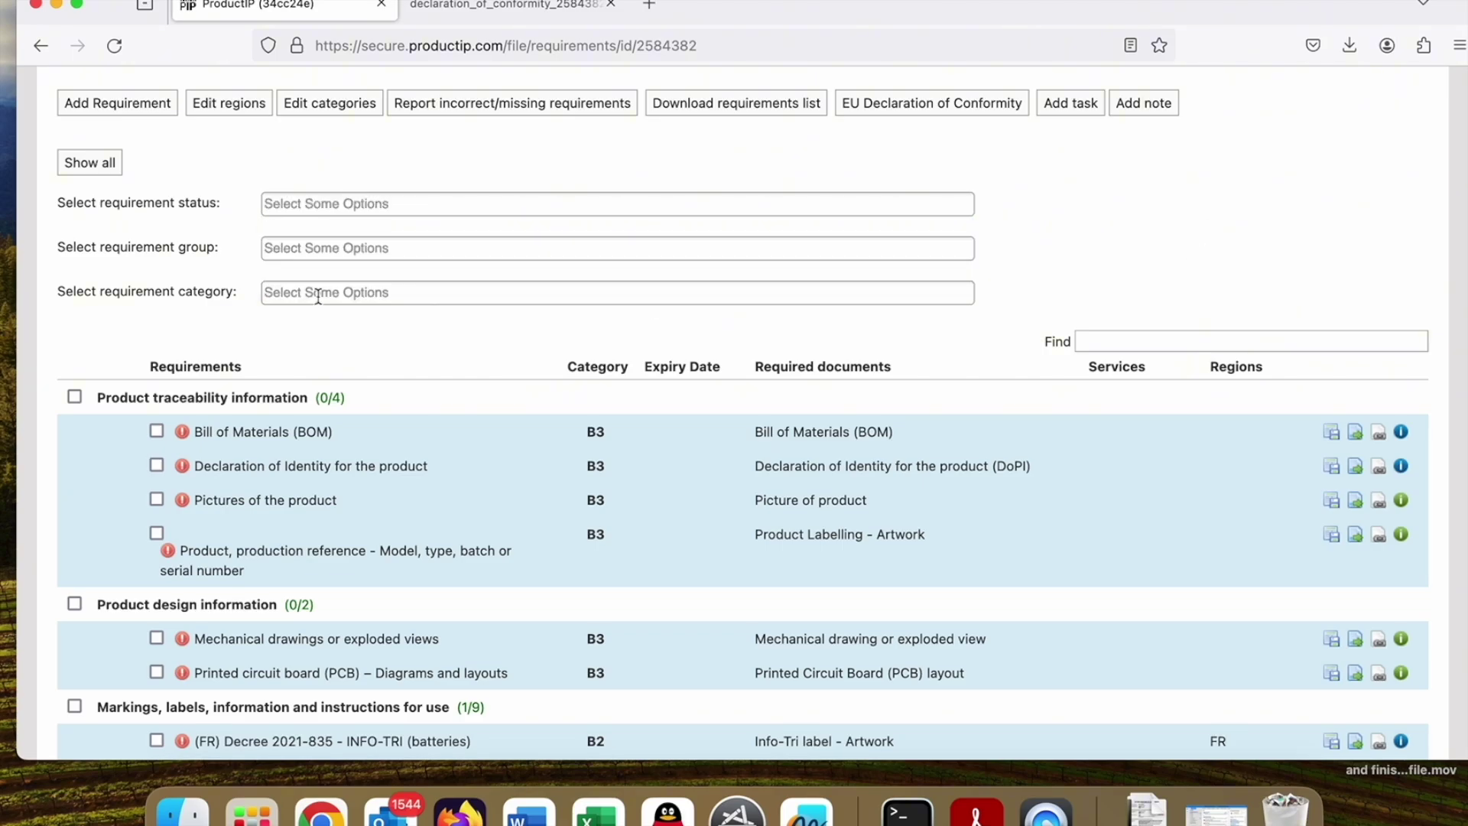
{"action": "left_click", "coordinate": [372, 246]}
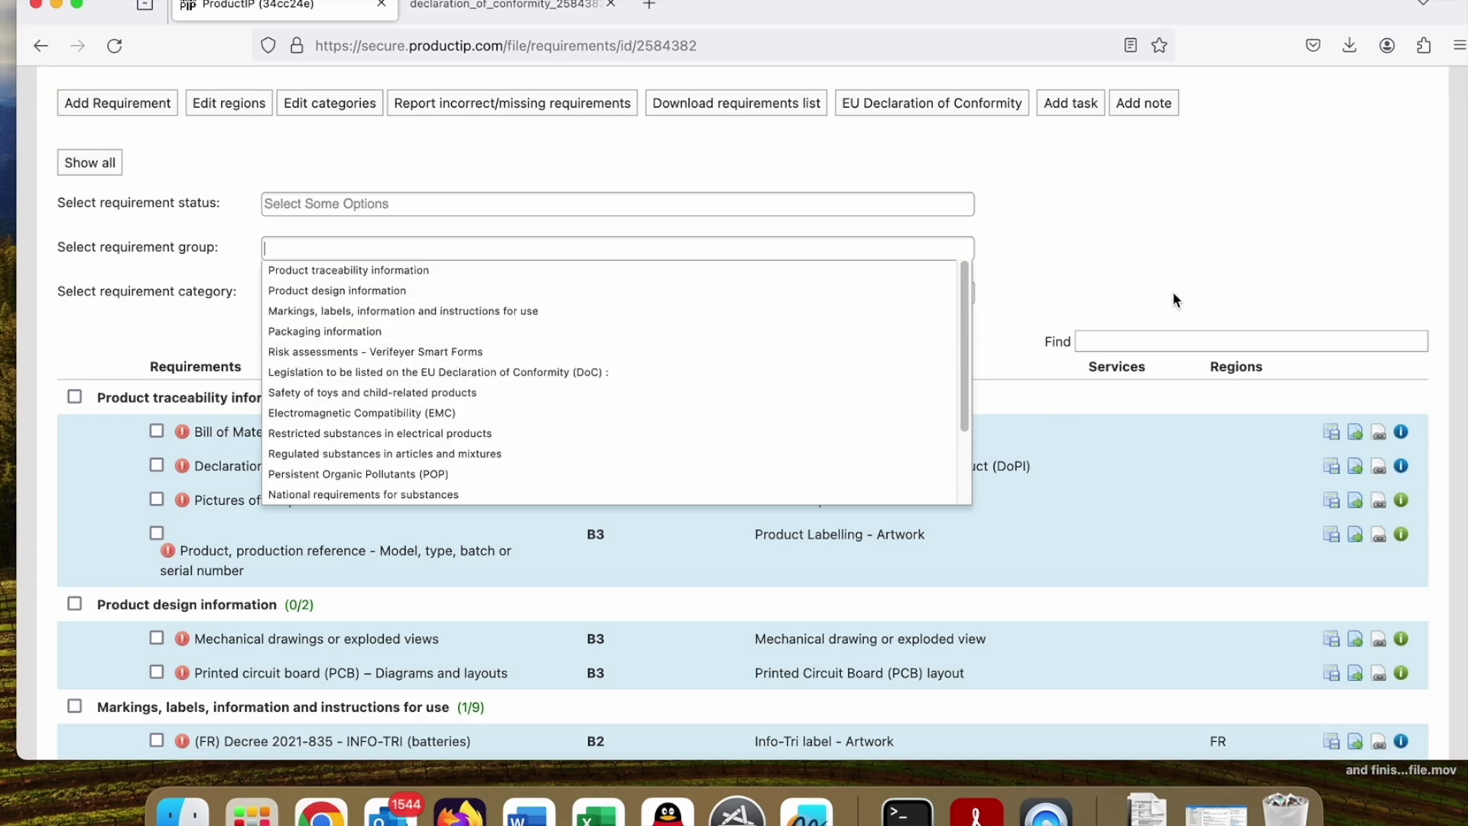
{"action": "left_click", "coordinate": [1071, 280]}
{"action": "left_click", "coordinate": [335, 290]}
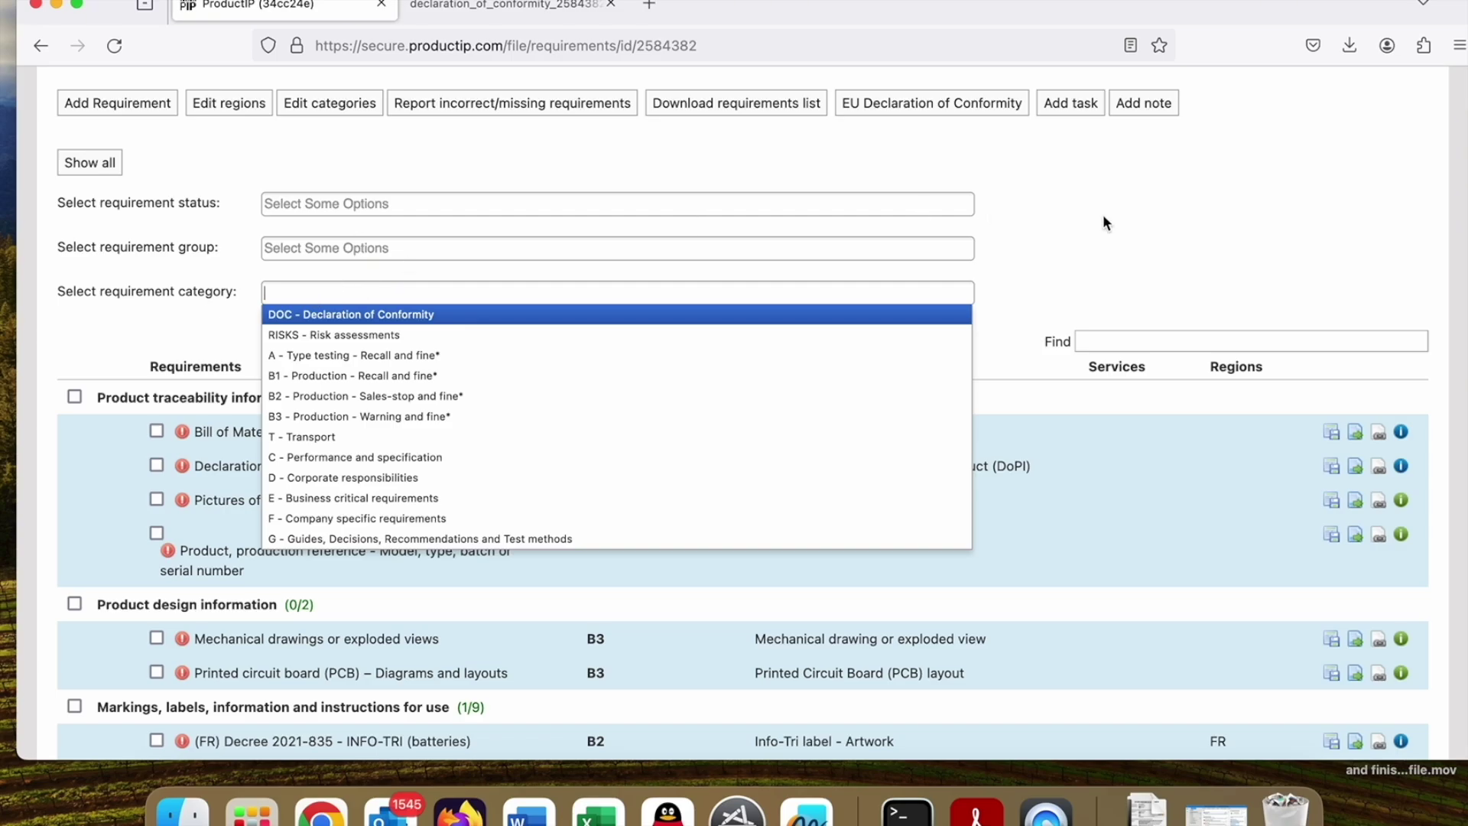
{"action": "left_click", "coordinate": [1123, 257]}
{"action": "scroll", "coordinate": [1068, 587], "scroll_direction": "down", "scroll_amount": 2}
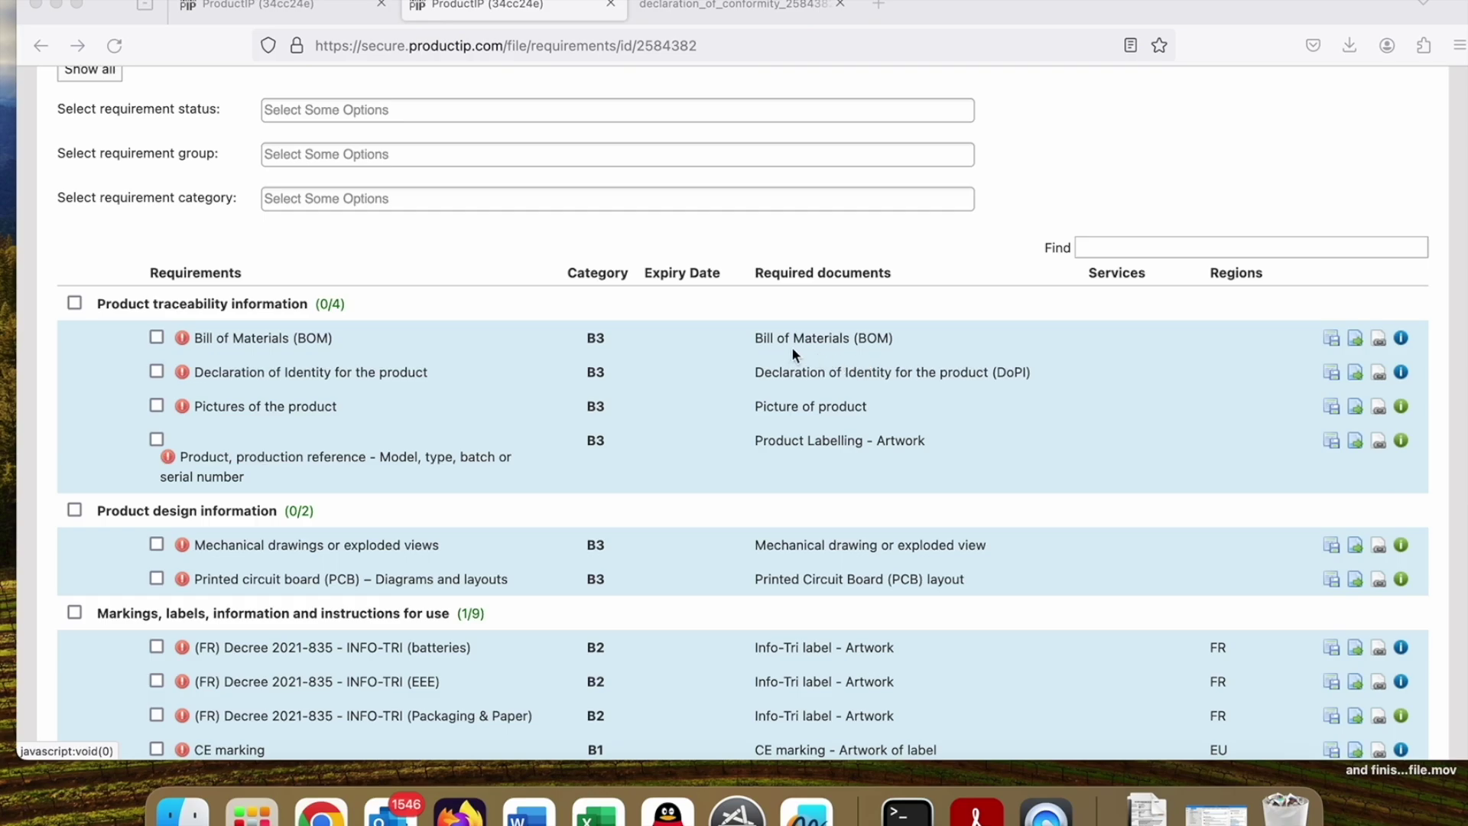
- Examine the categories offered by the requirement category filter, from DOC - Declaration of Conformity to G - Guides, Decisions, Recommendations and Test methods
{"action": "left_click", "coordinate": [303, 201]}
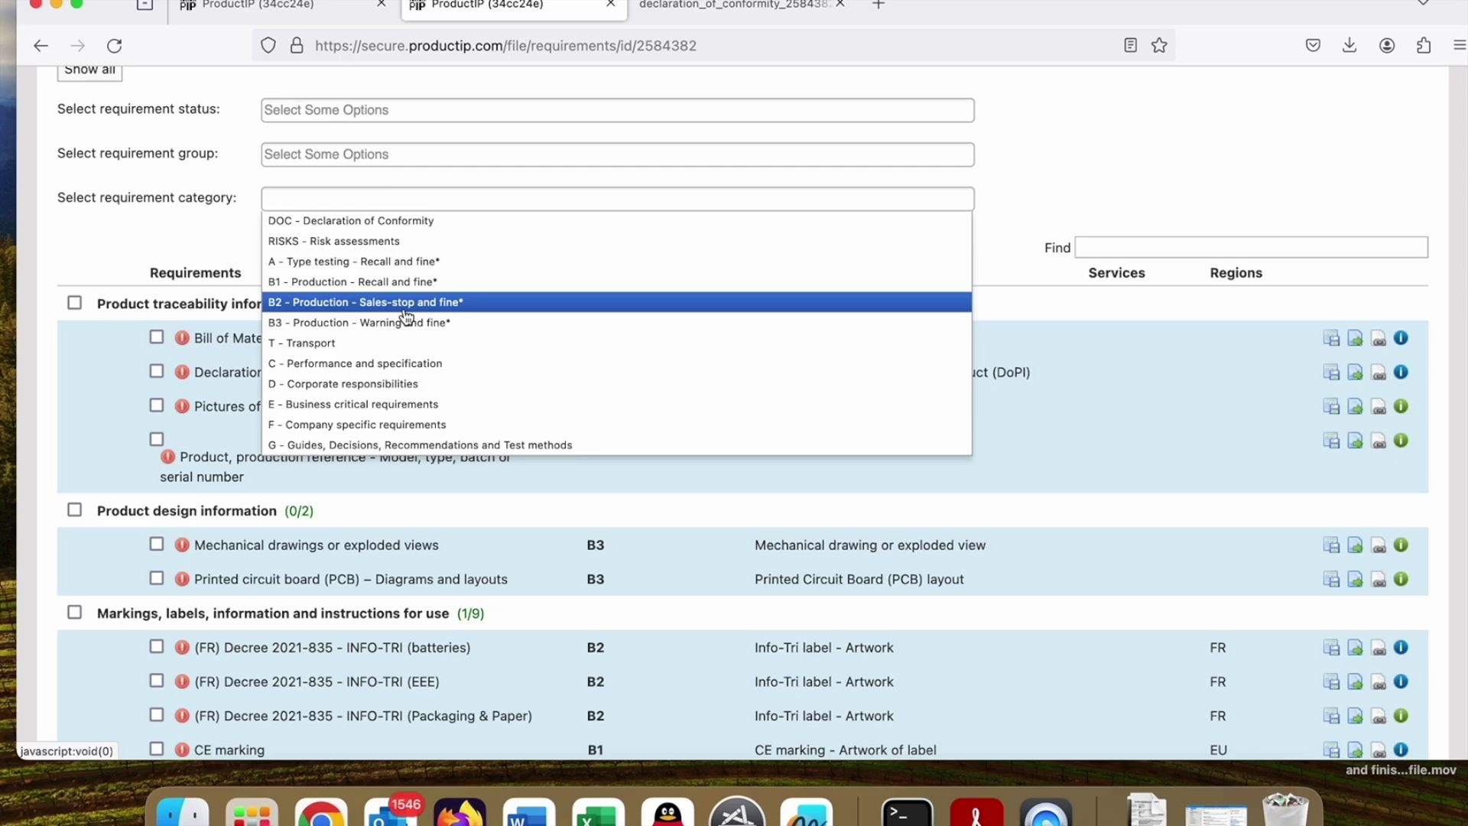
{"action": "left_click", "coordinate": [1026, 157]}
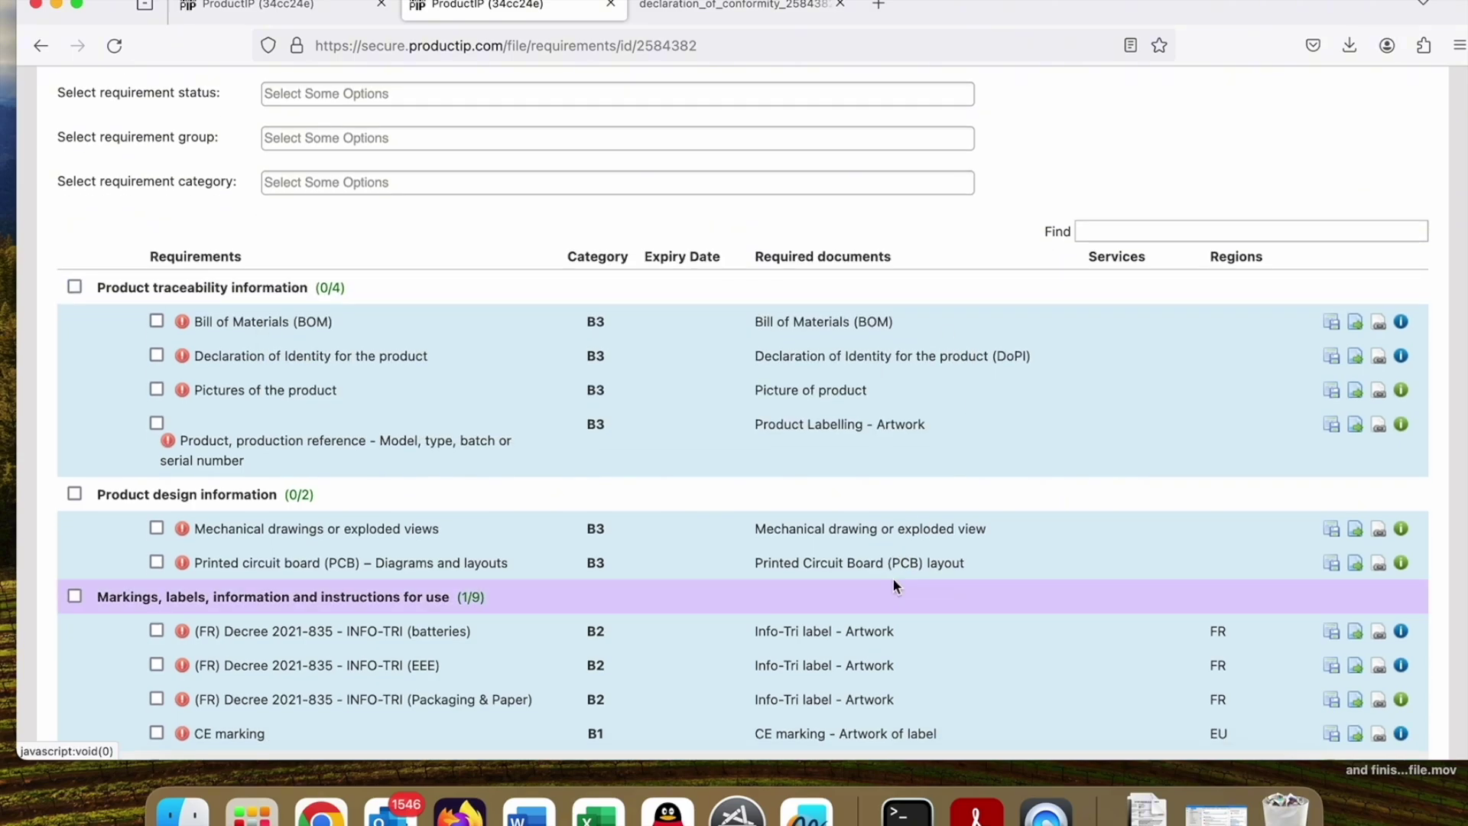
{"action": "scroll", "coordinate": [893, 576], "scroll_direction": "up", "scroll_amount": 2}
{"action": "left_click", "coordinate": [358, 281]}
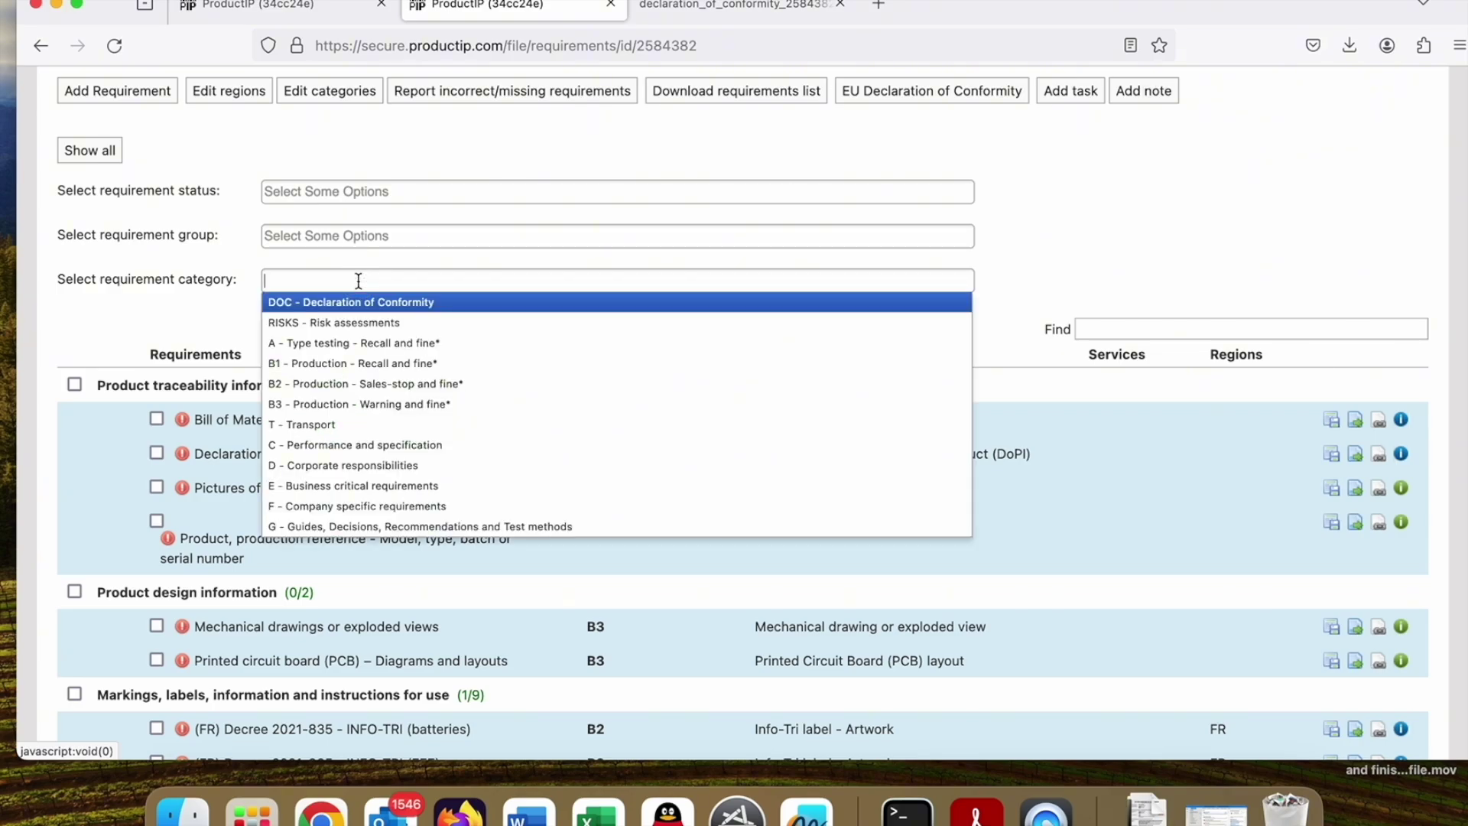
{"action": "left_click", "coordinate": [360, 529]}
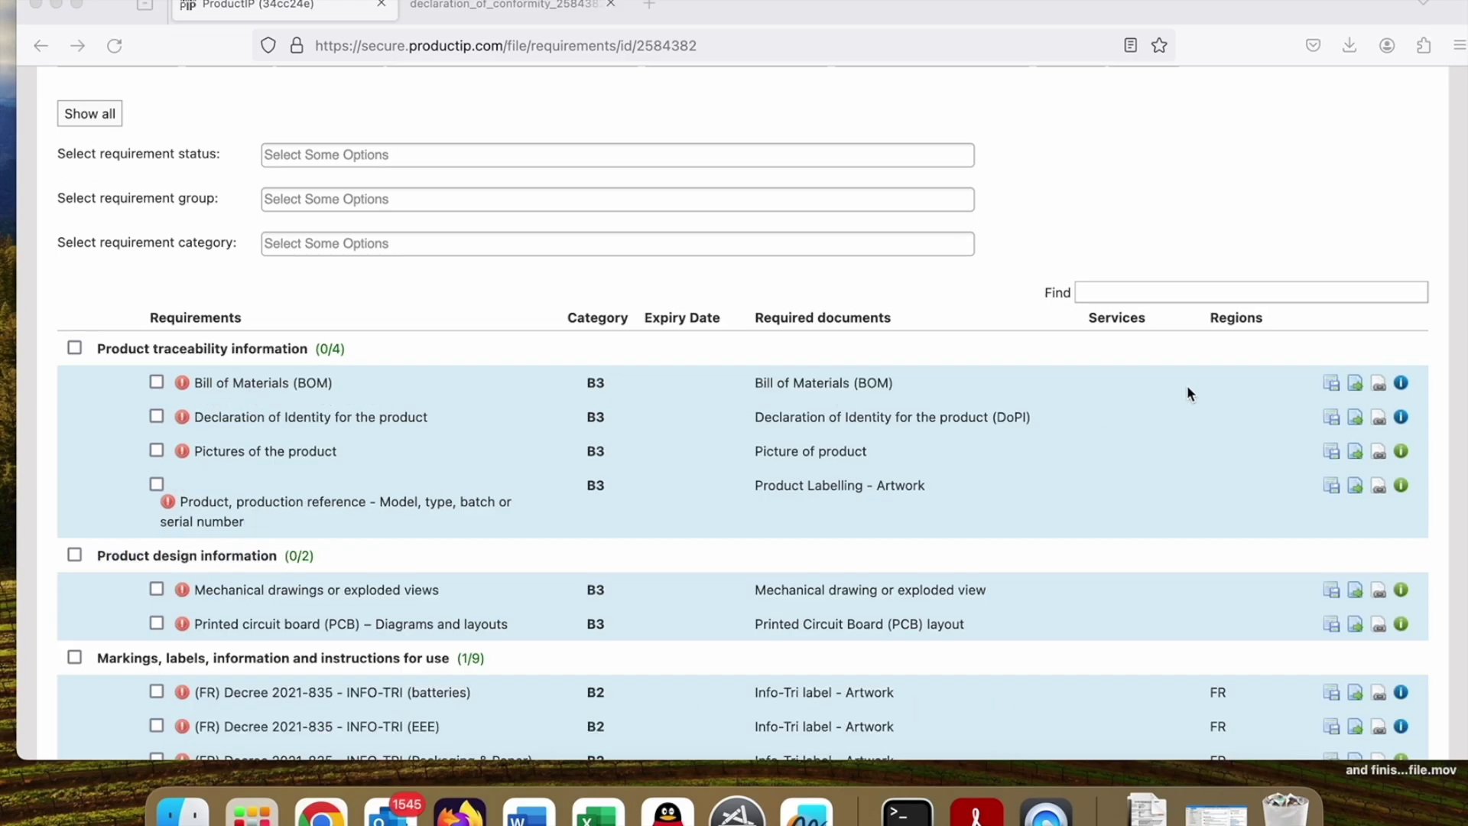
- View the additional information for Declaration of Identity for the product and for Product, production reference, and return to the requirements list
{"action": "scroll", "coordinate": [1415, 552], "scroll_direction": "down", "scroll_amount": 2}
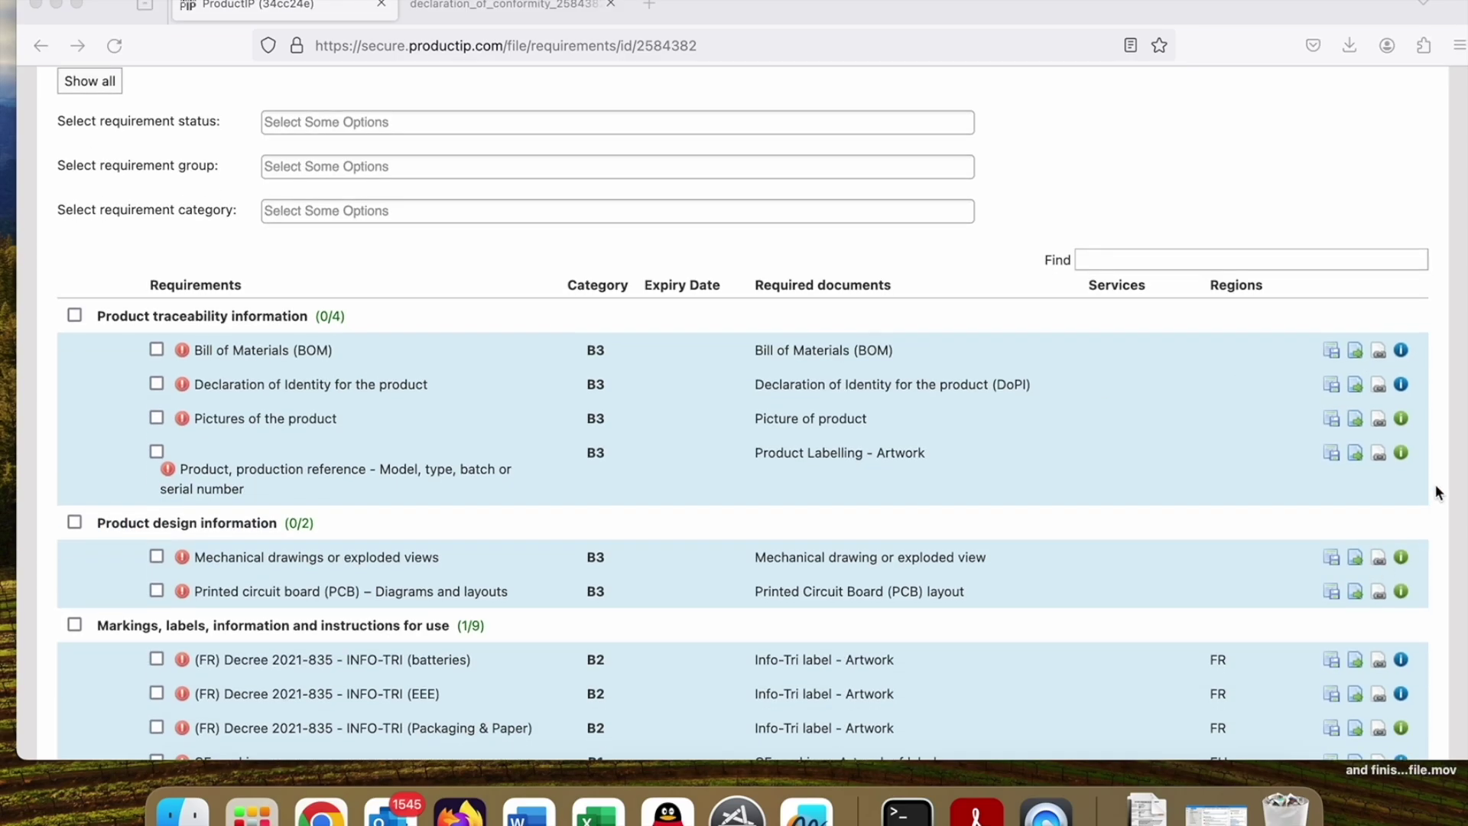
{"action": "left_click", "coordinate": [1401, 385]}
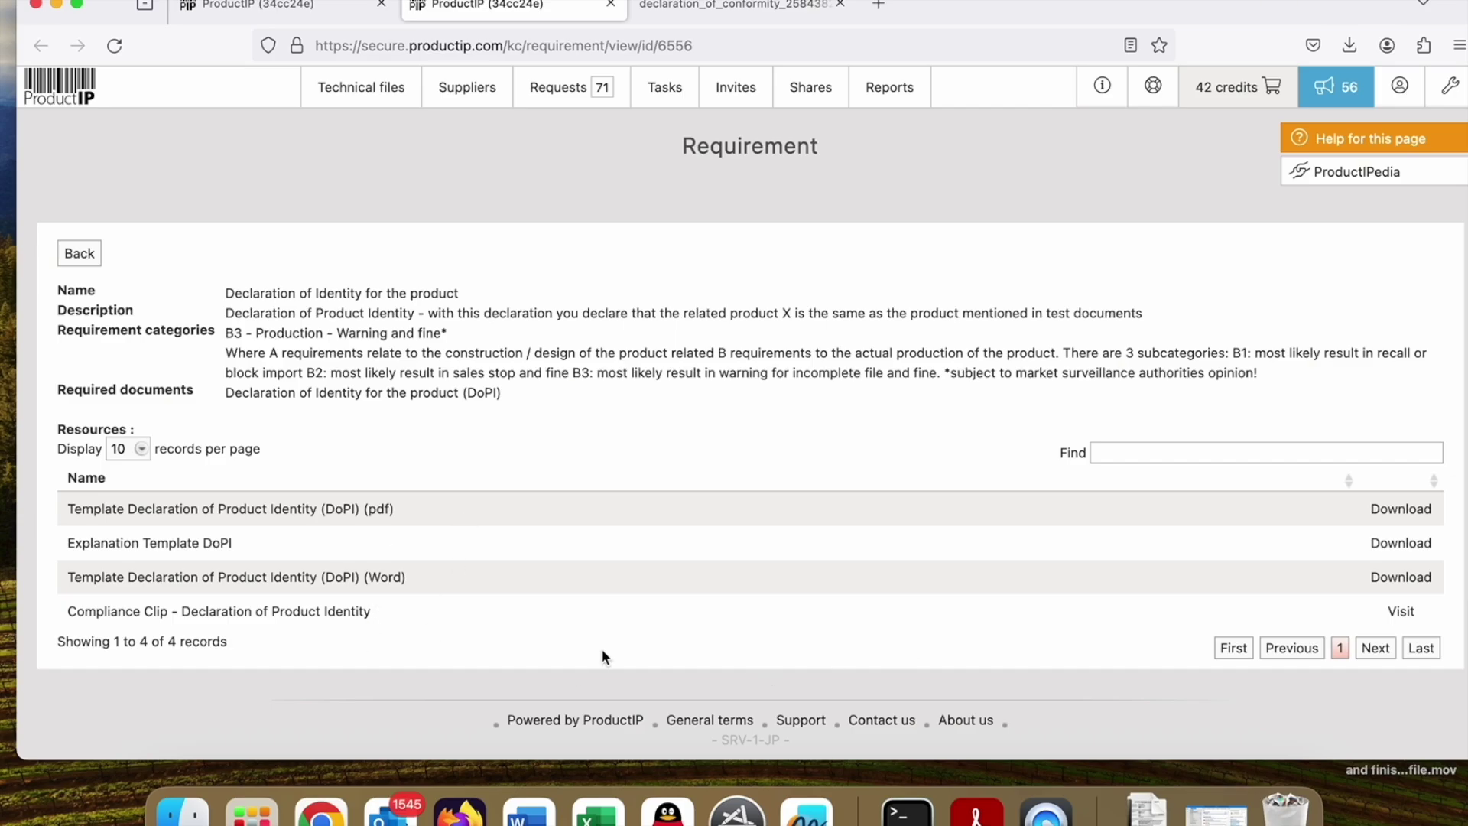
{"action": "left_click", "coordinate": [610, 6]}
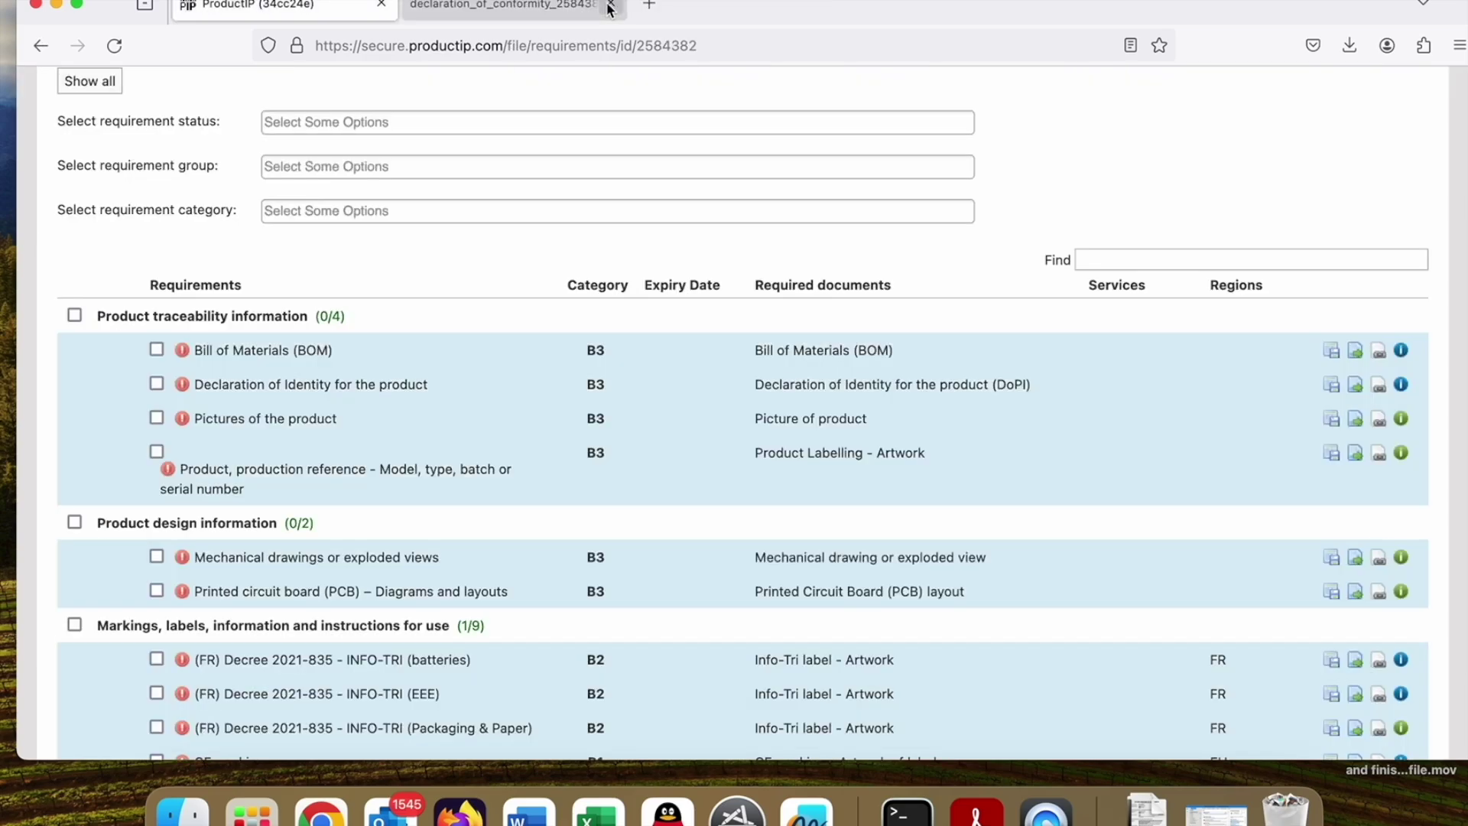
{"action": "left_click", "coordinate": [1402, 453]}
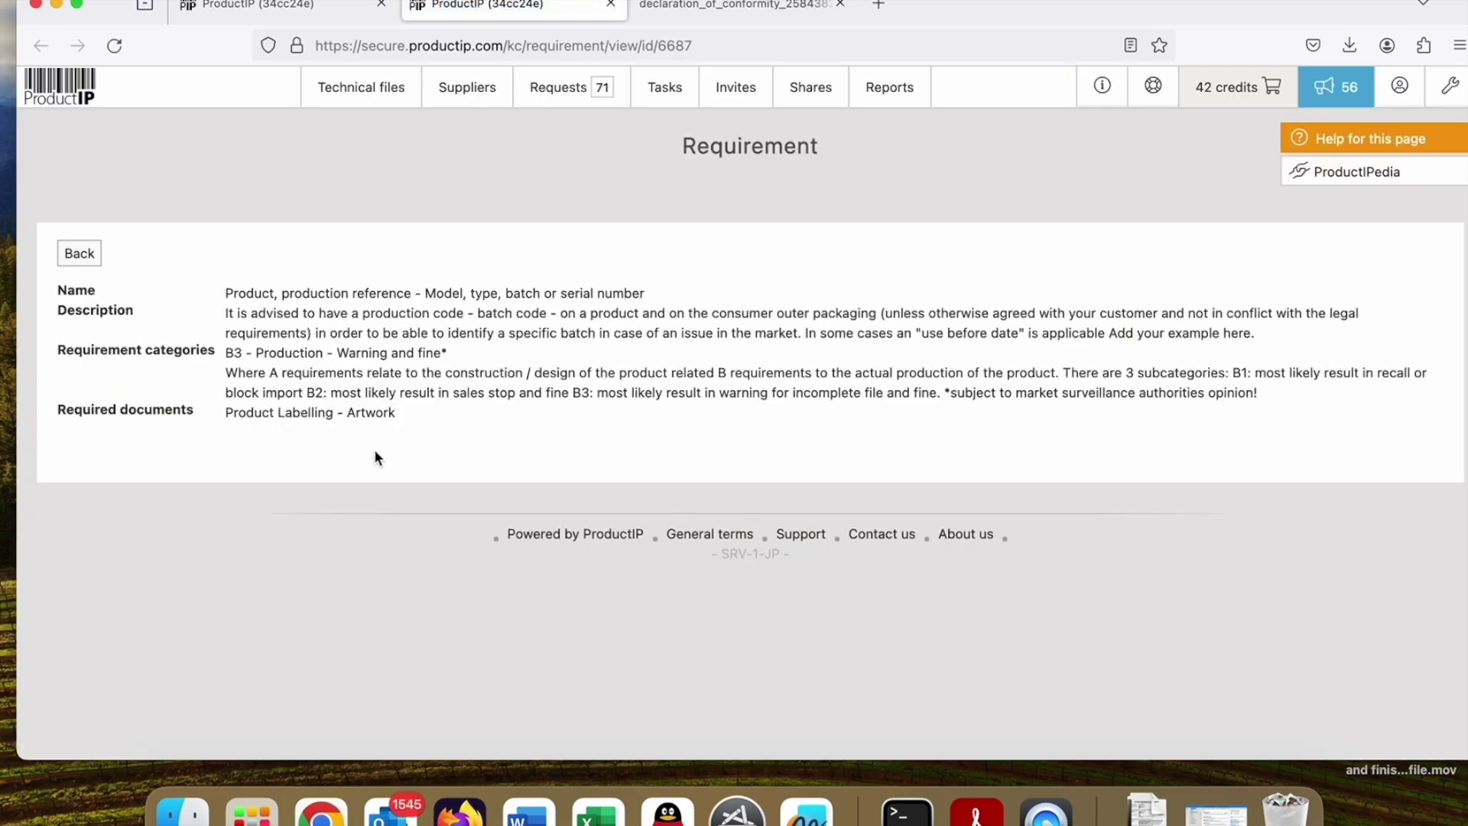
{"action": "left_click", "coordinate": [75, 259]}
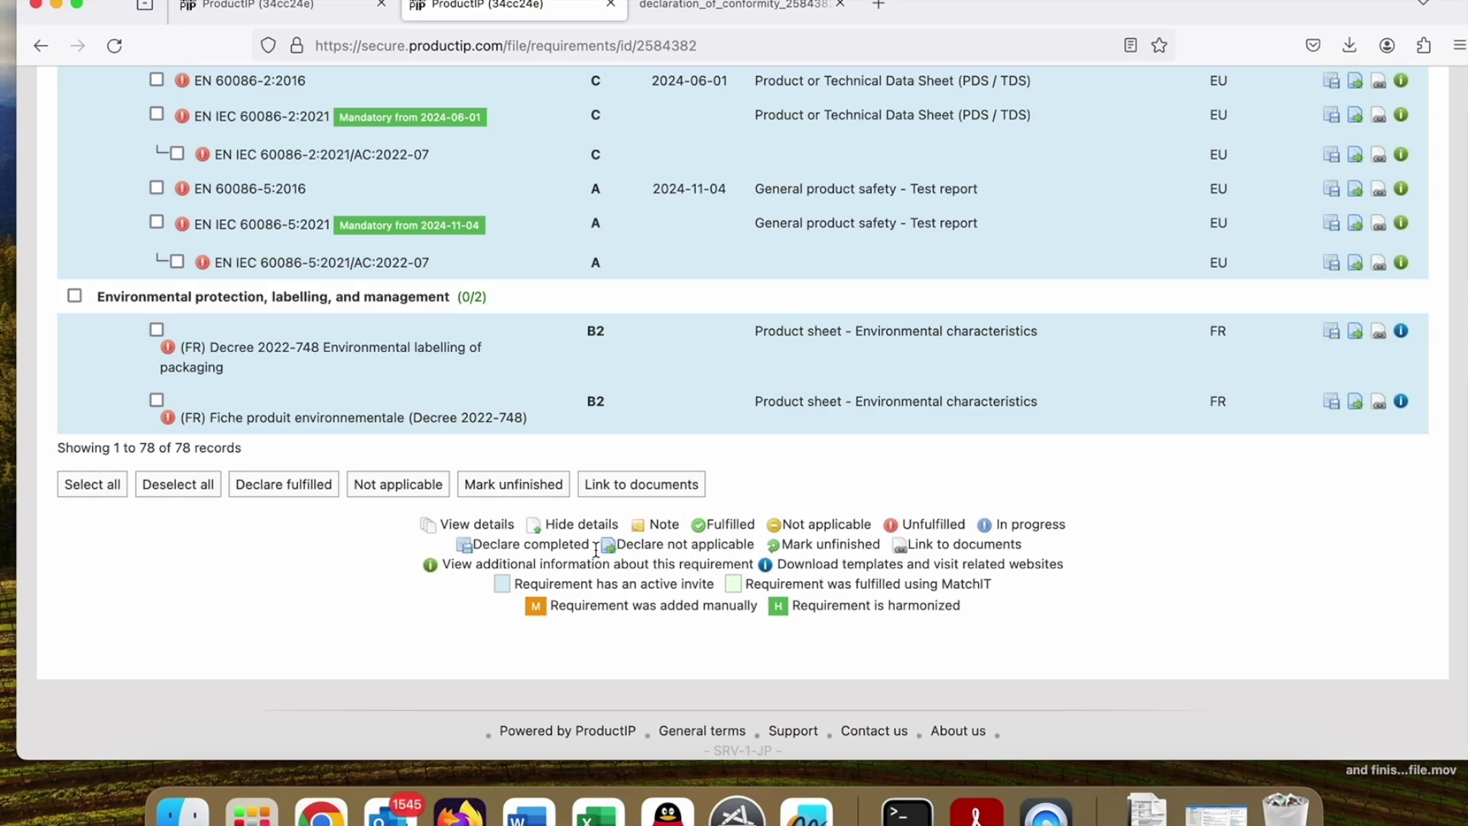
- Declare the requirement (FR) Fiche produit environnementale (Decree 2022-748) not applicable, giving xxxxx as the reason
{"action": "scroll", "coordinate": [791, 519], "scroll_direction": "up", "scroll_amount": 1}
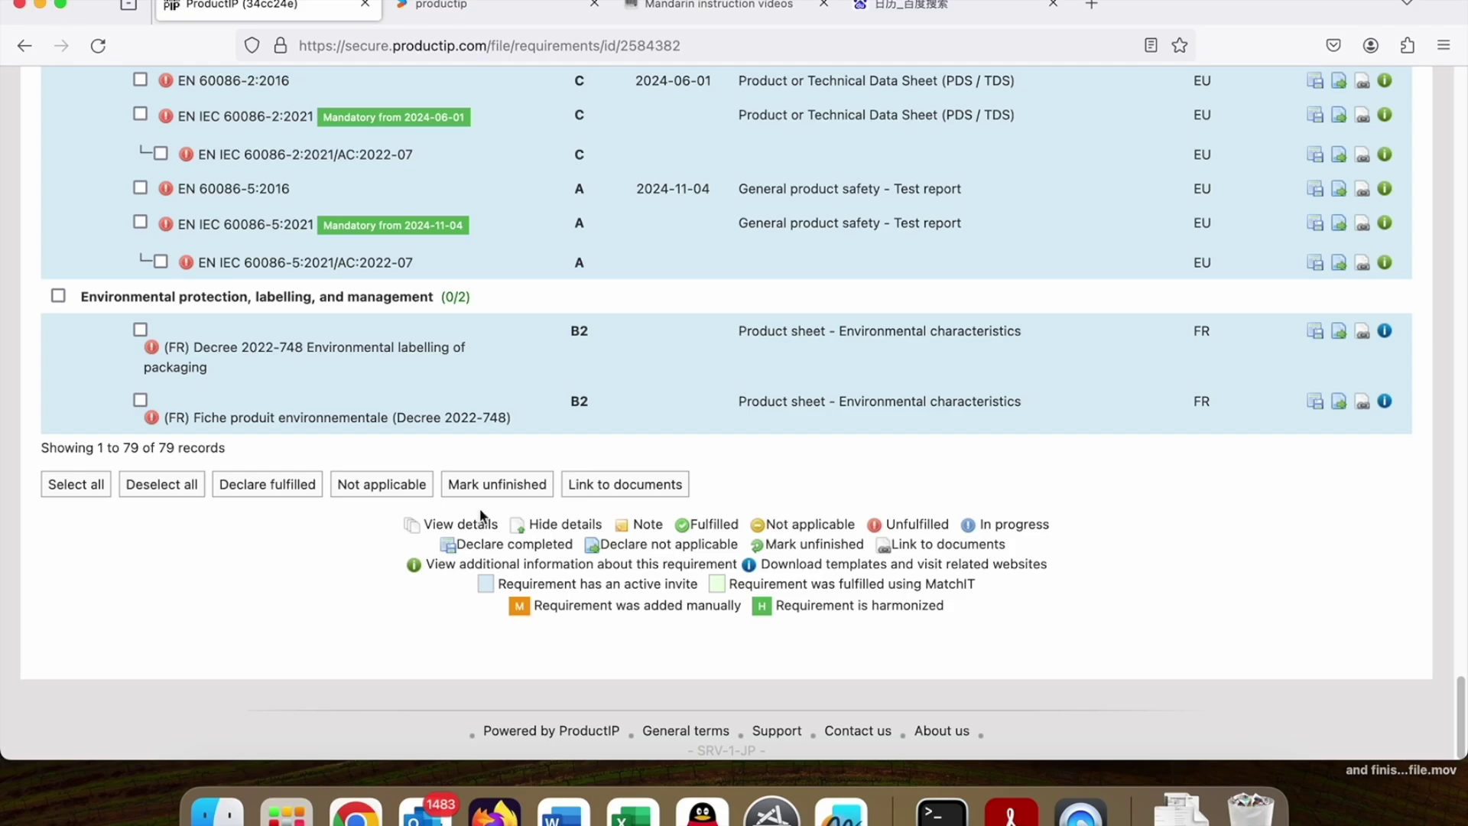
{"action": "left_click", "coordinate": [140, 399]}
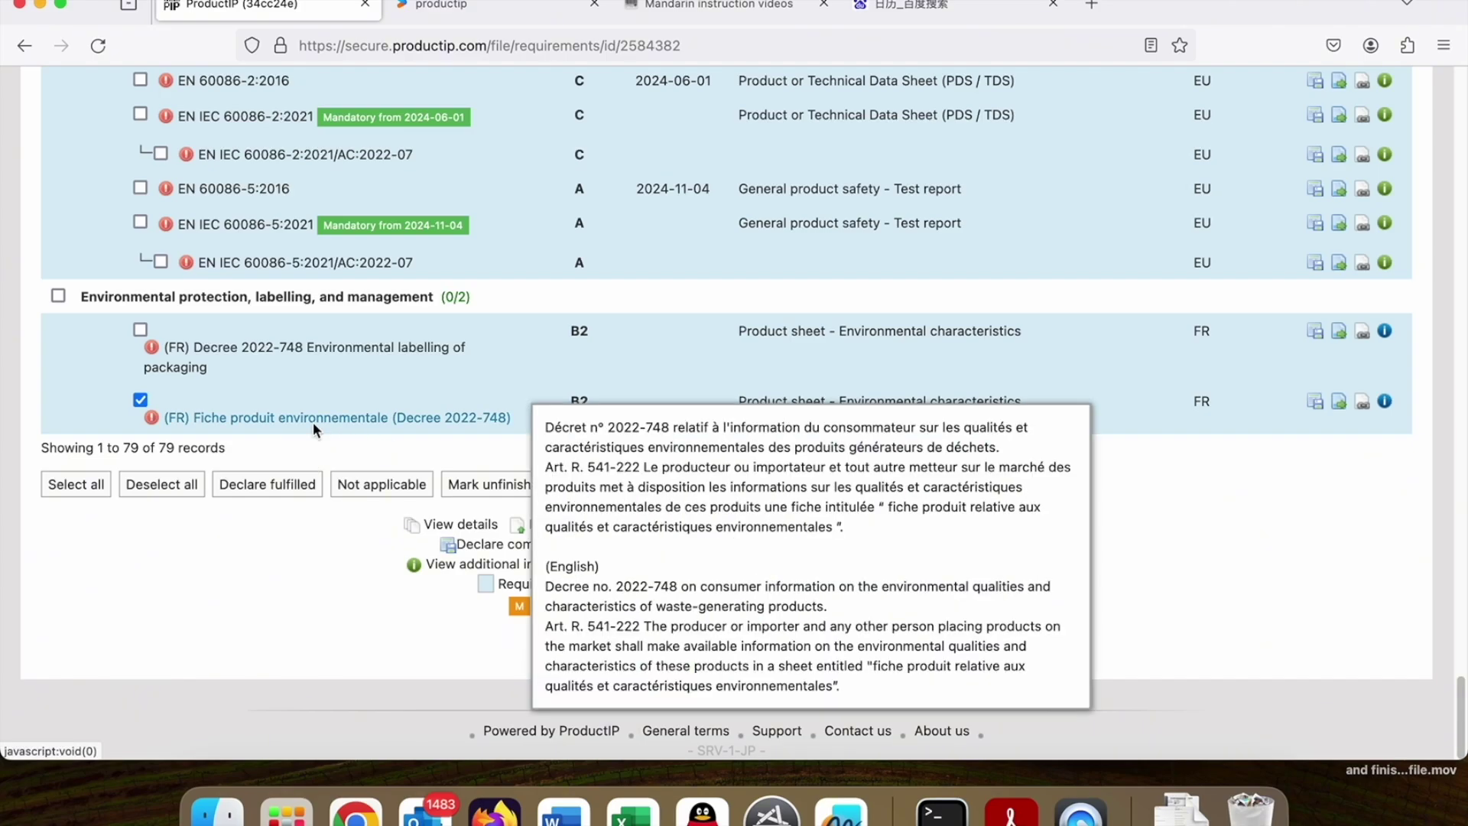
{"action": "left_click", "coordinate": [367, 496]}
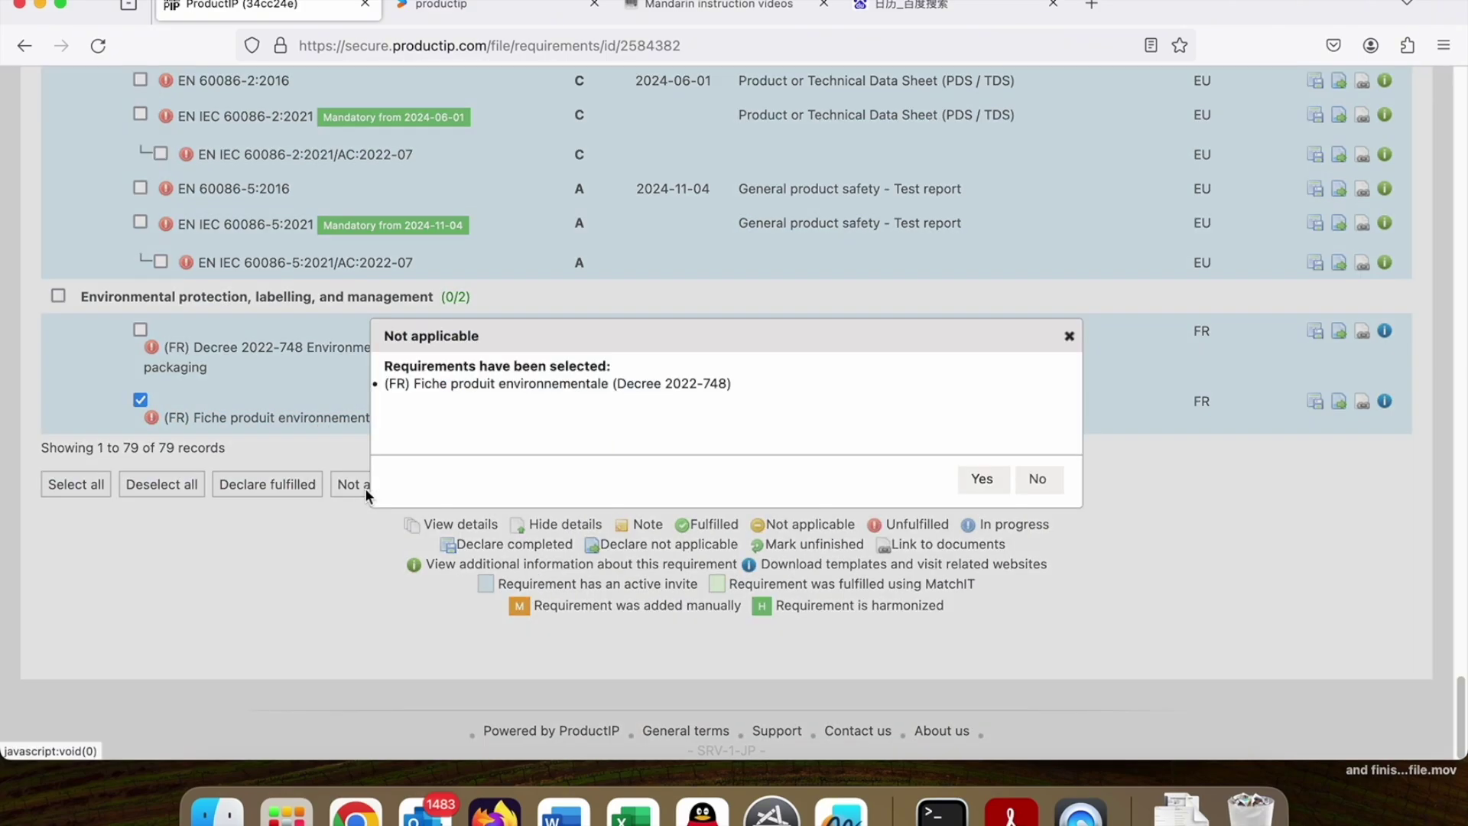
{"action": "left_click", "coordinate": [984, 480]}
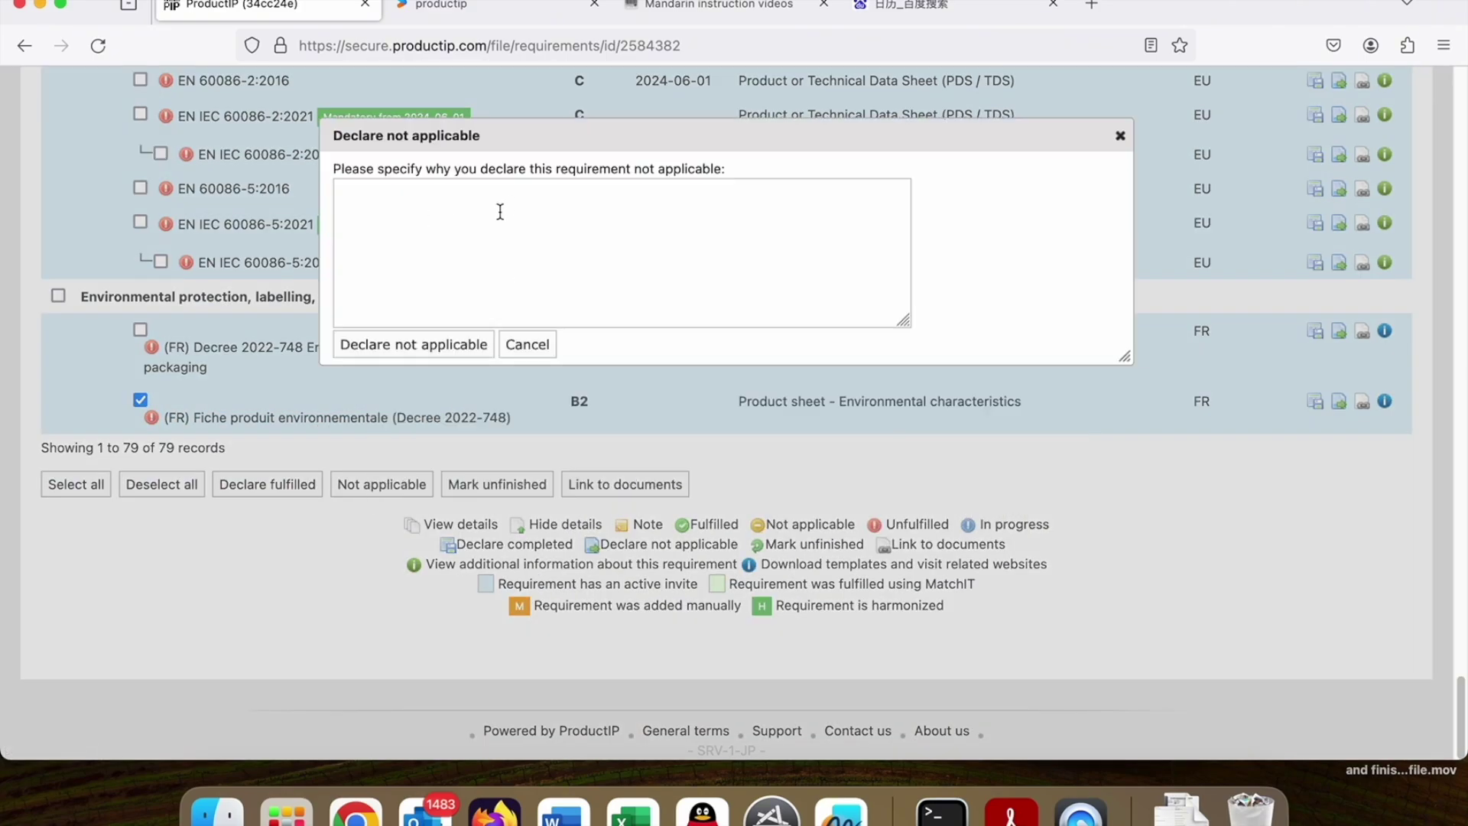
{"action": "left_click", "coordinate": [520, 264]}
{"action": "type", "text": "xxxxx"}
{"action": "left_click", "coordinate": [375, 350]}
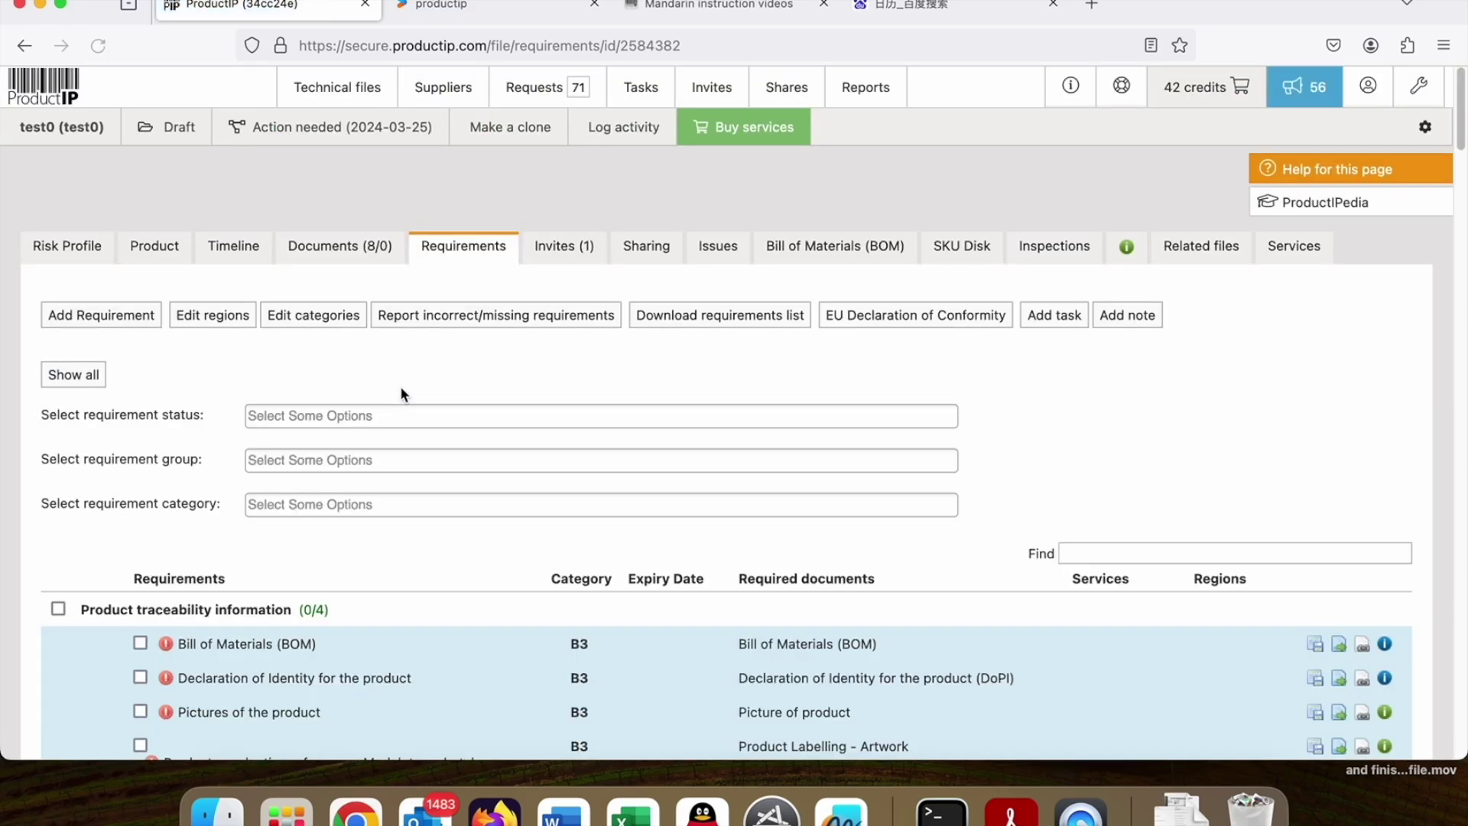
- Check the reason recorded for the not-applicable (FR) Fiche produit environnementale requirement at the end of the list
{"action": "scroll", "coordinate": [608, 580], "scroll_direction": "down", "scroll_amount": 5}
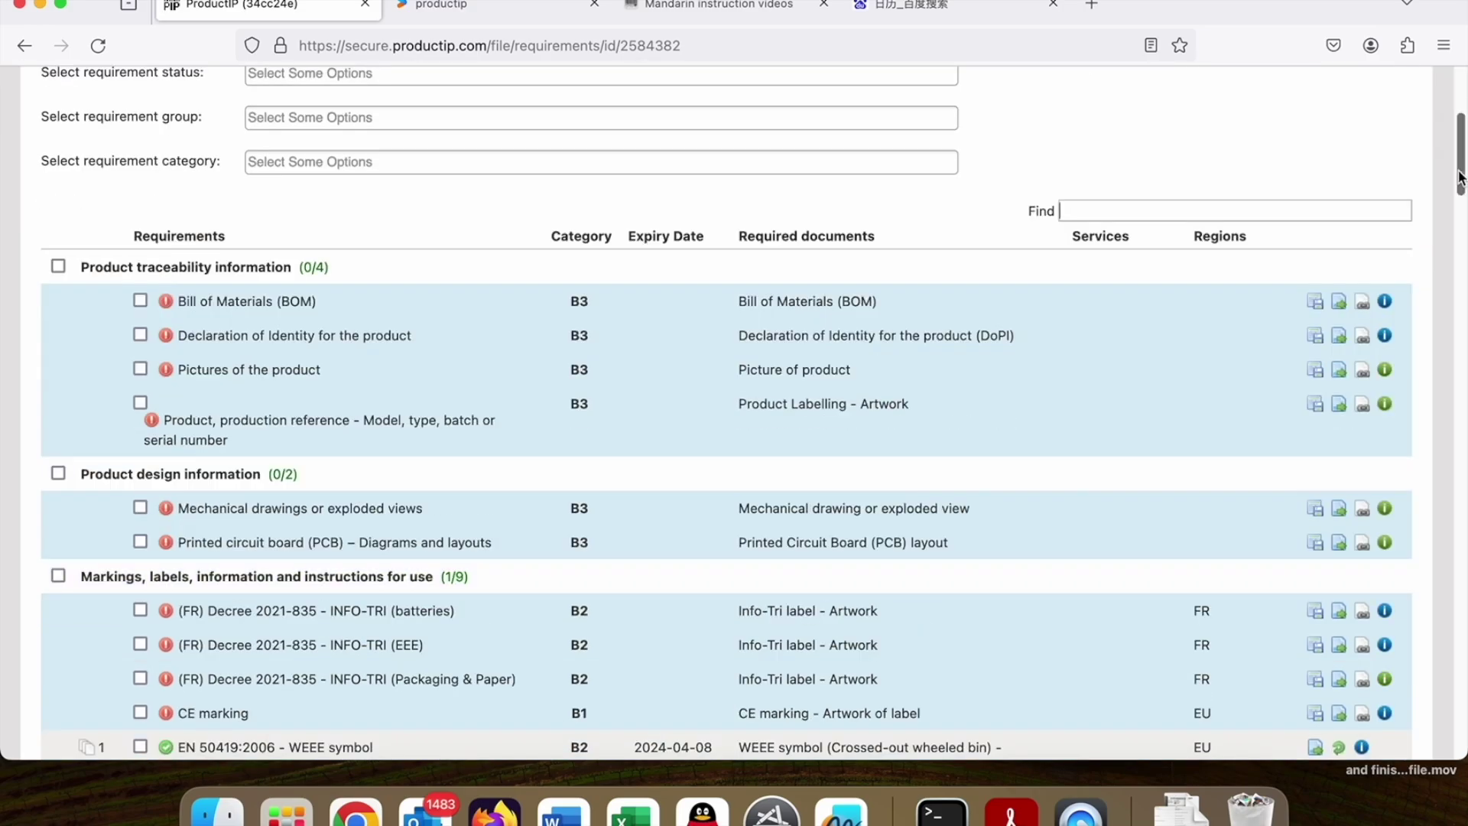
{"action": "scroll", "coordinate": [705, 579], "scroll_direction": "down", "scroll_amount": 10}
{"action": "scroll", "coordinate": [734, 413], "scroll_direction": "down", "scroll_amount": 10}
{"action": "mouse_move", "coordinate": [237, 419]}
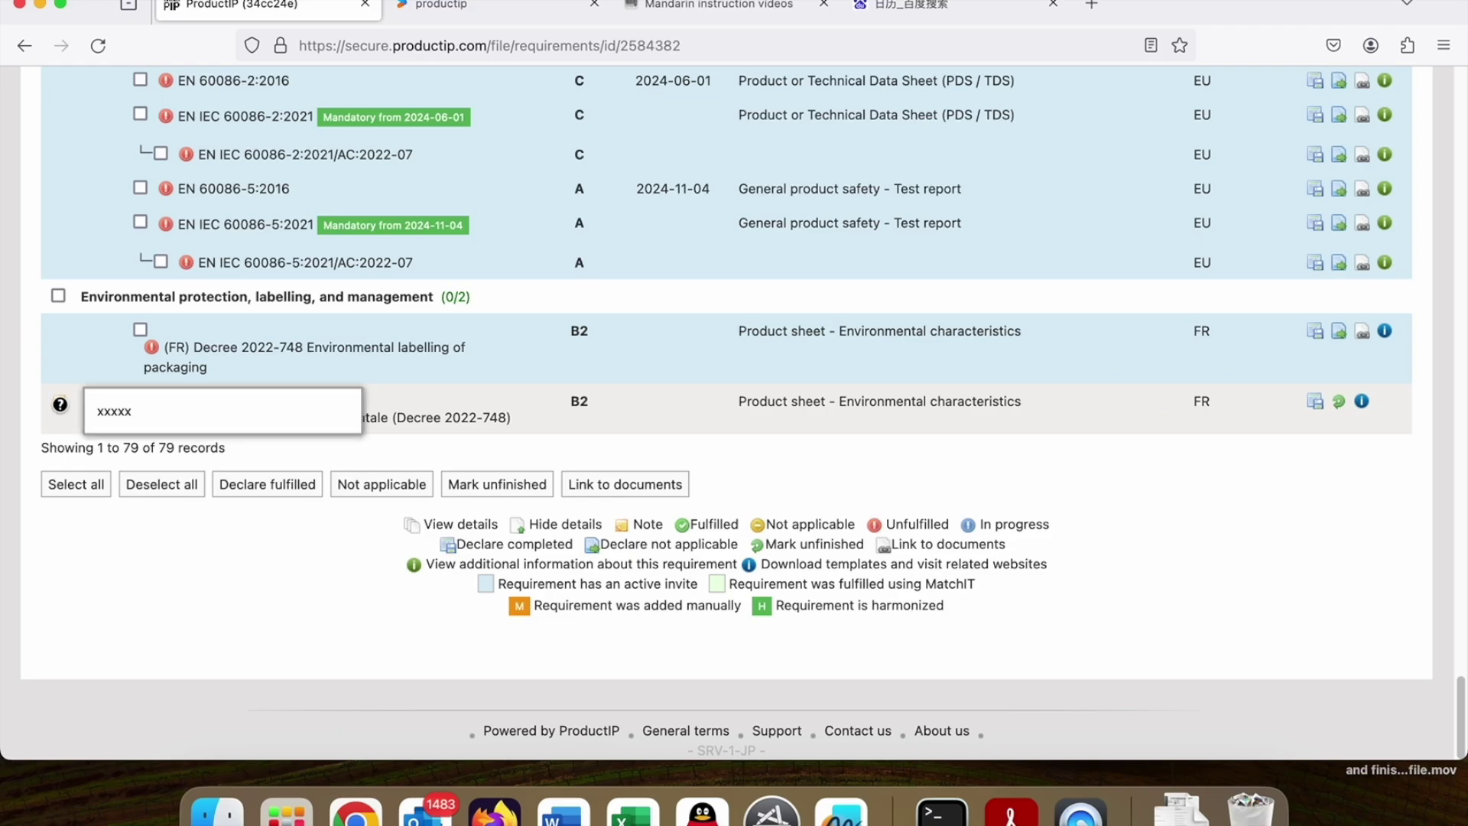
- Send the Verifeyer chemical risk assessment form for the Hazardous chemicals requirement to the prefilled recipient, without a message or shared documents
{"action": "scroll", "coordinate": [1366, 670], "scroll_direction": "up", "scroll_amount": 15}
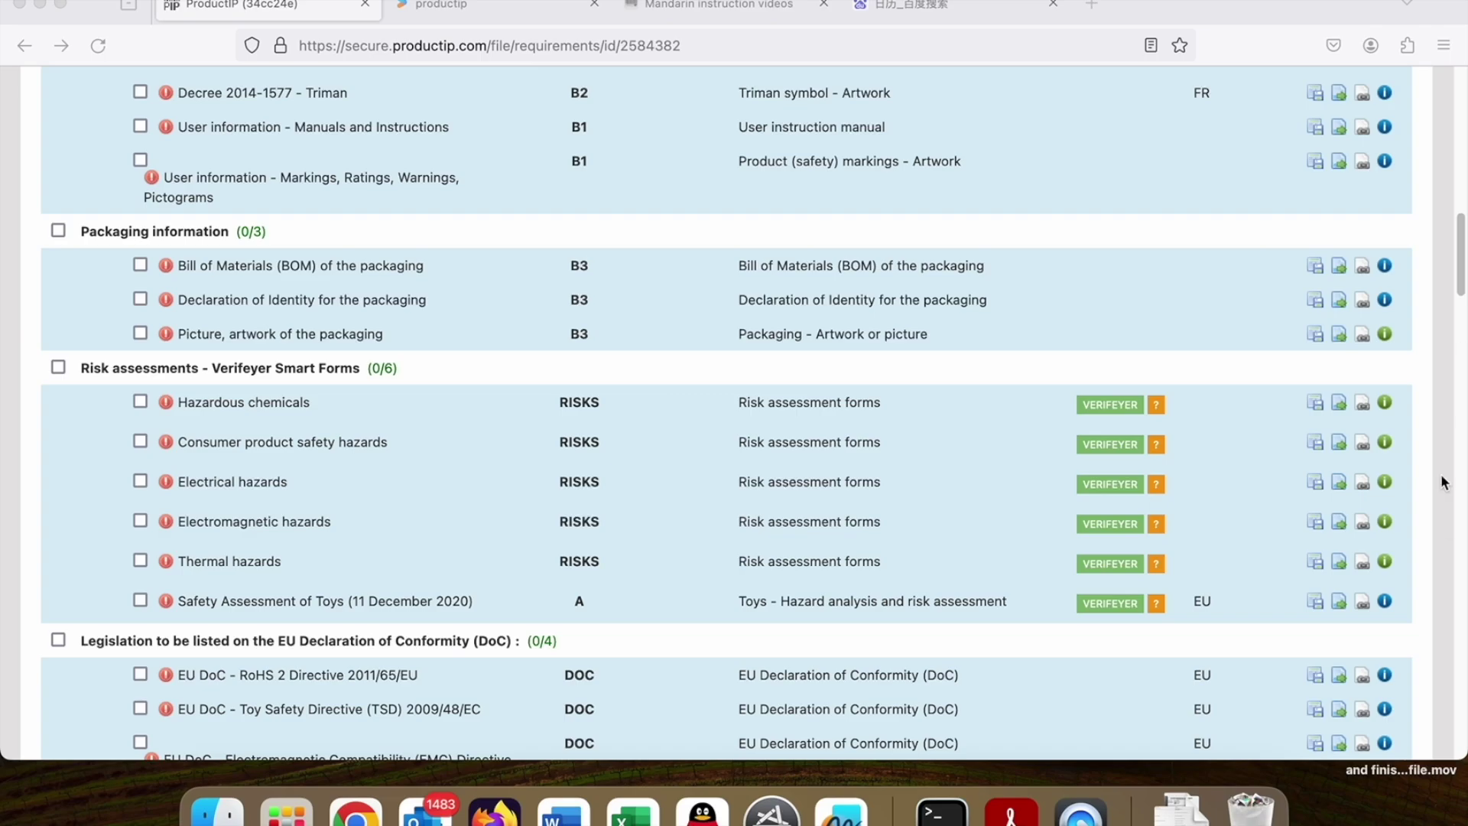
{"action": "left_click", "coordinate": [1115, 411]}
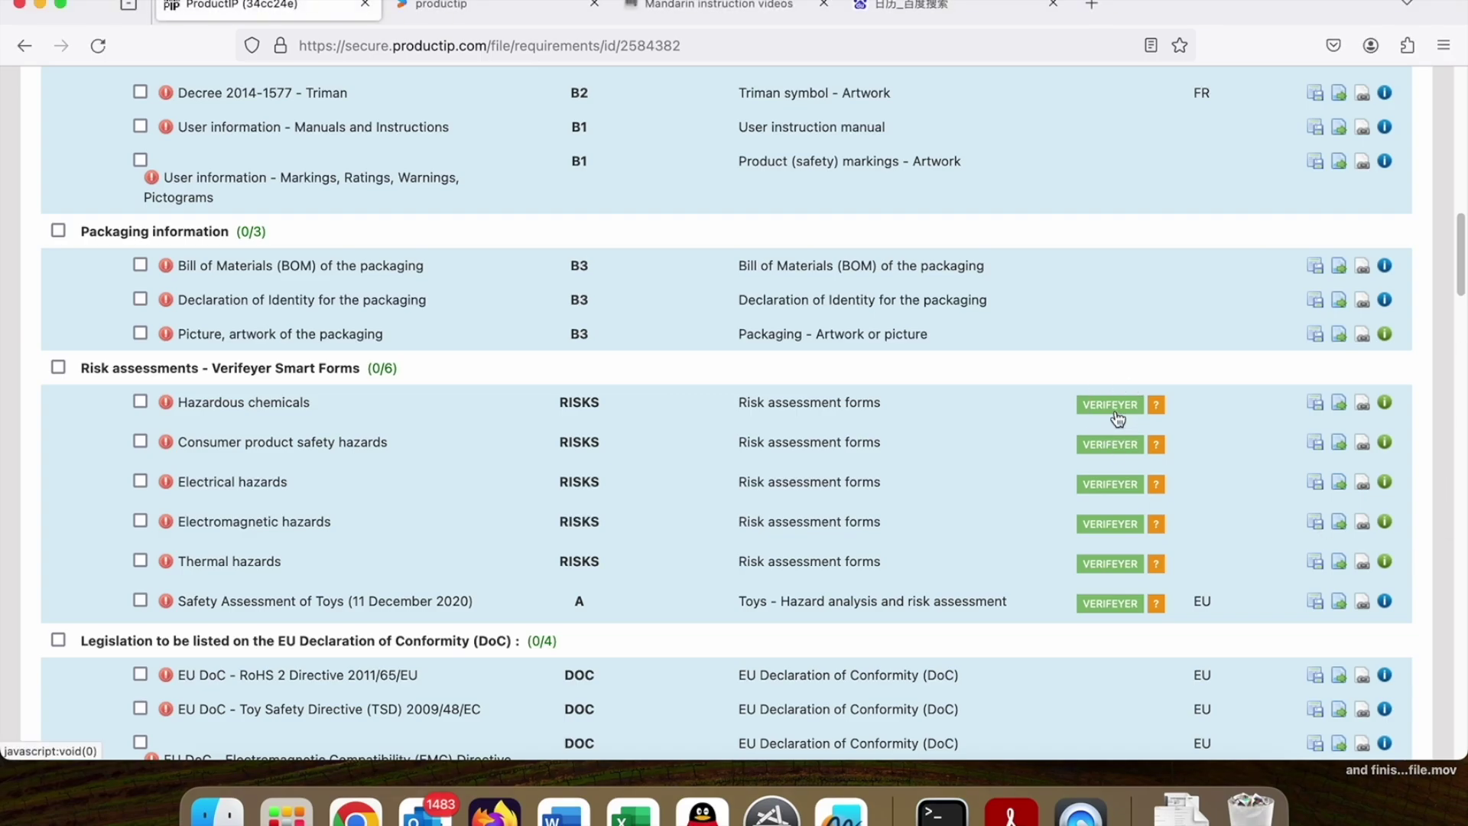
{"action": "left_click", "coordinate": [1115, 411]}
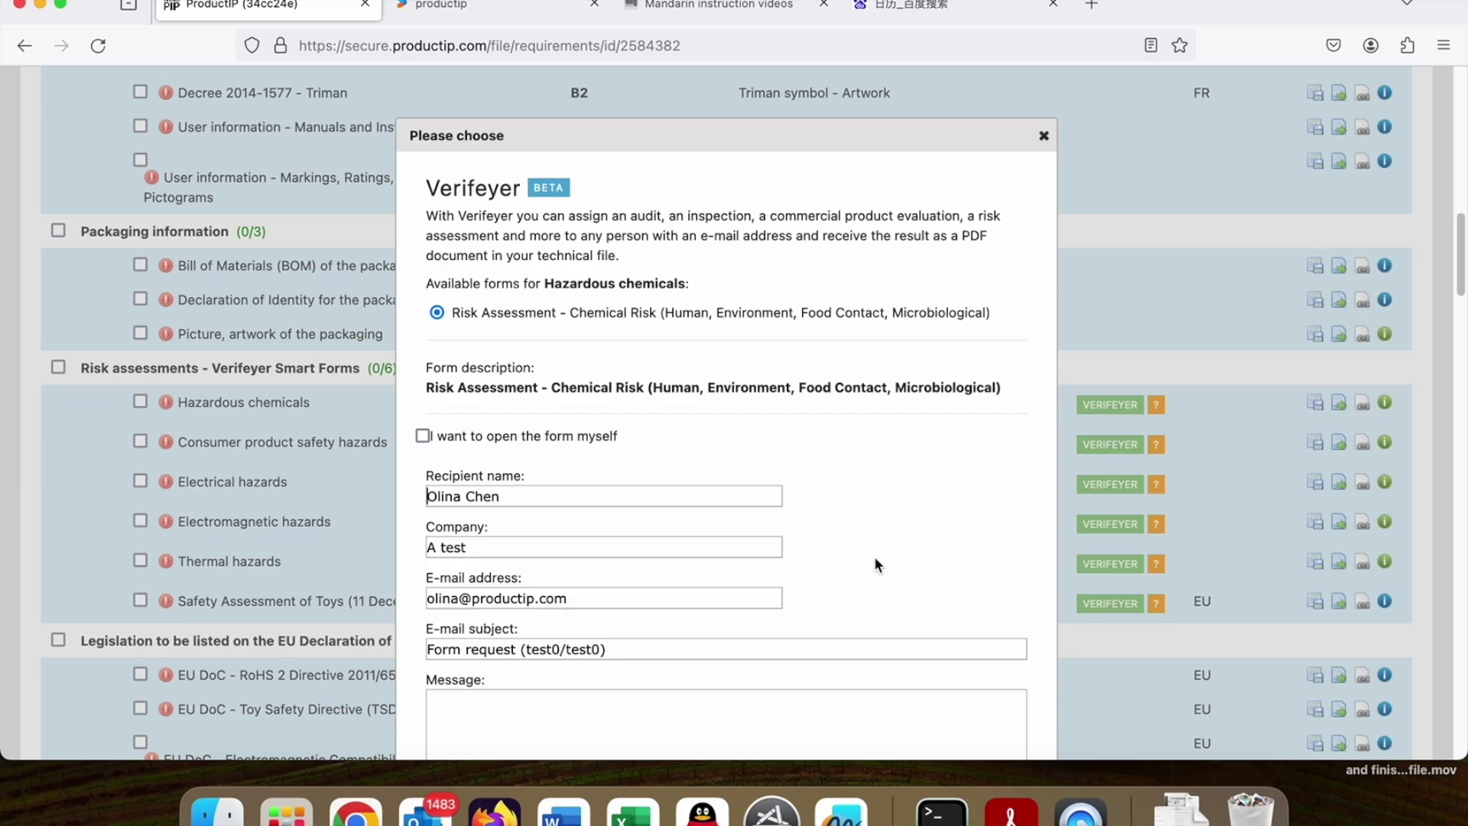
{"action": "scroll", "coordinate": [875, 558], "scroll_direction": "down", "scroll_amount": 3}
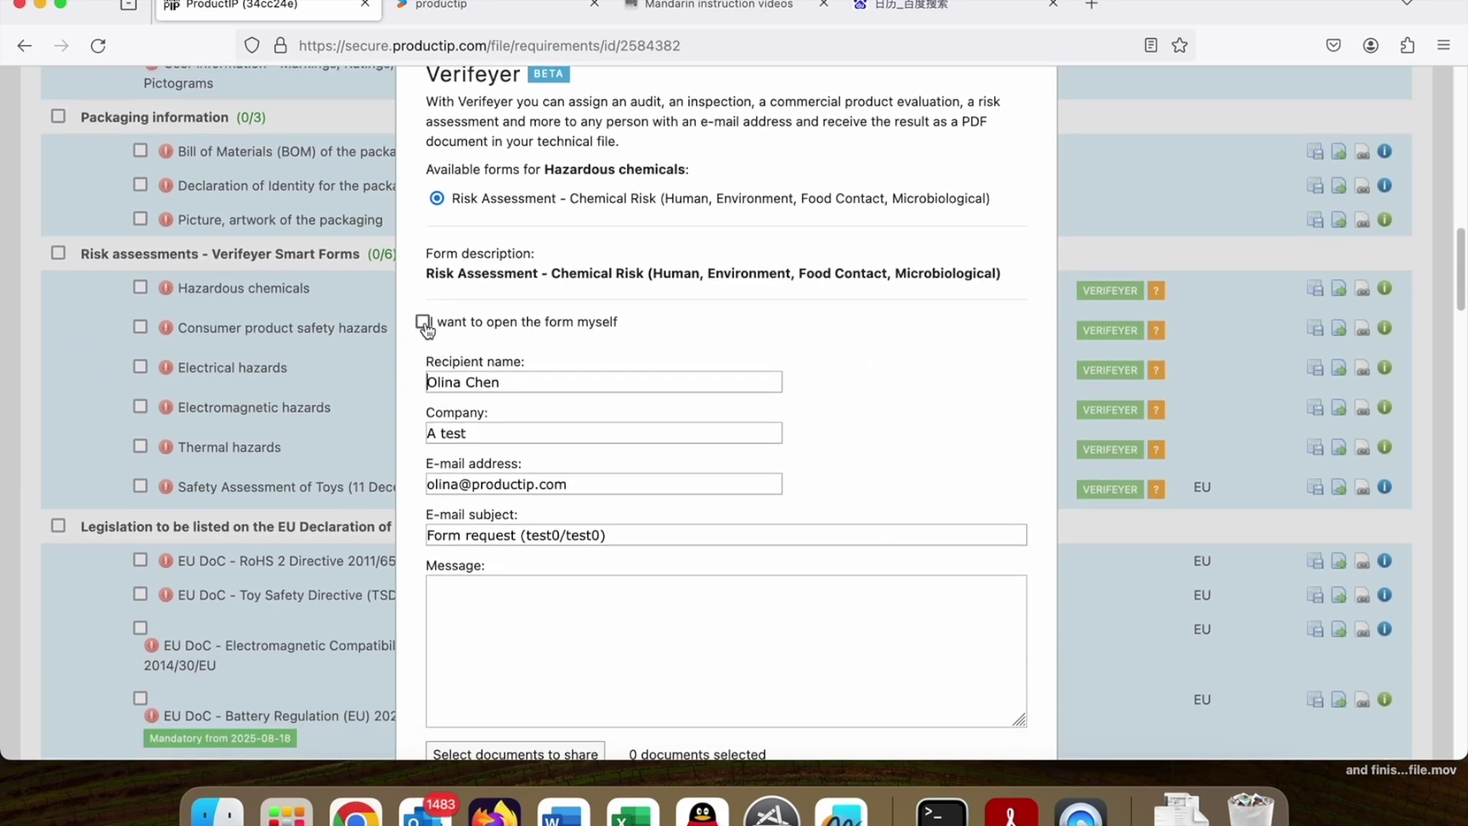
{"action": "scroll", "coordinate": [662, 476], "scroll_direction": "down", "scroll_amount": 1}
{"action": "scroll", "coordinate": [661, 476], "scroll_direction": "up", "scroll_amount": 1}
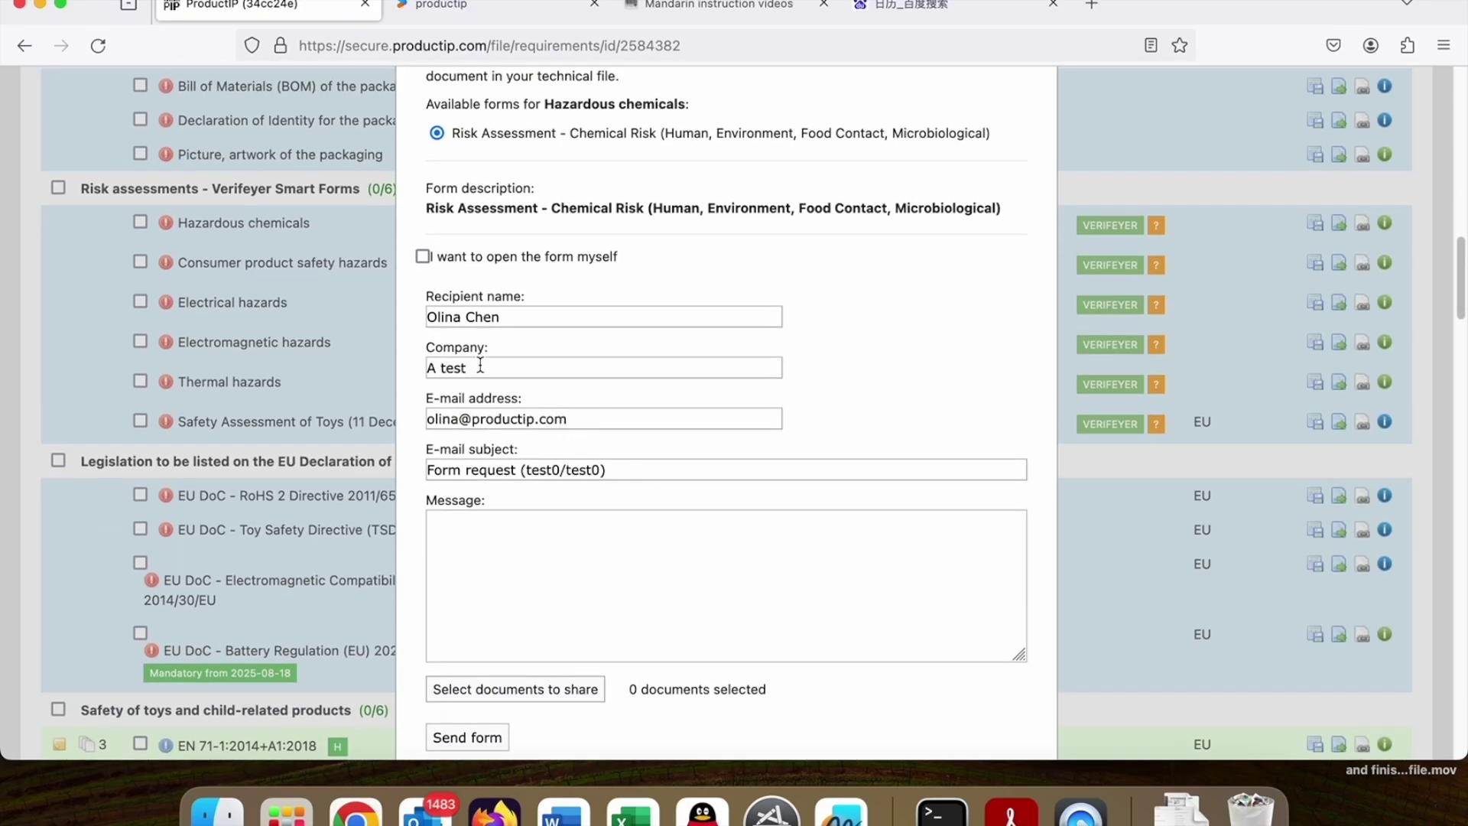
{"action": "left_click", "coordinate": [608, 420]}
{"action": "left_click", "coordinate": [480, 746]}
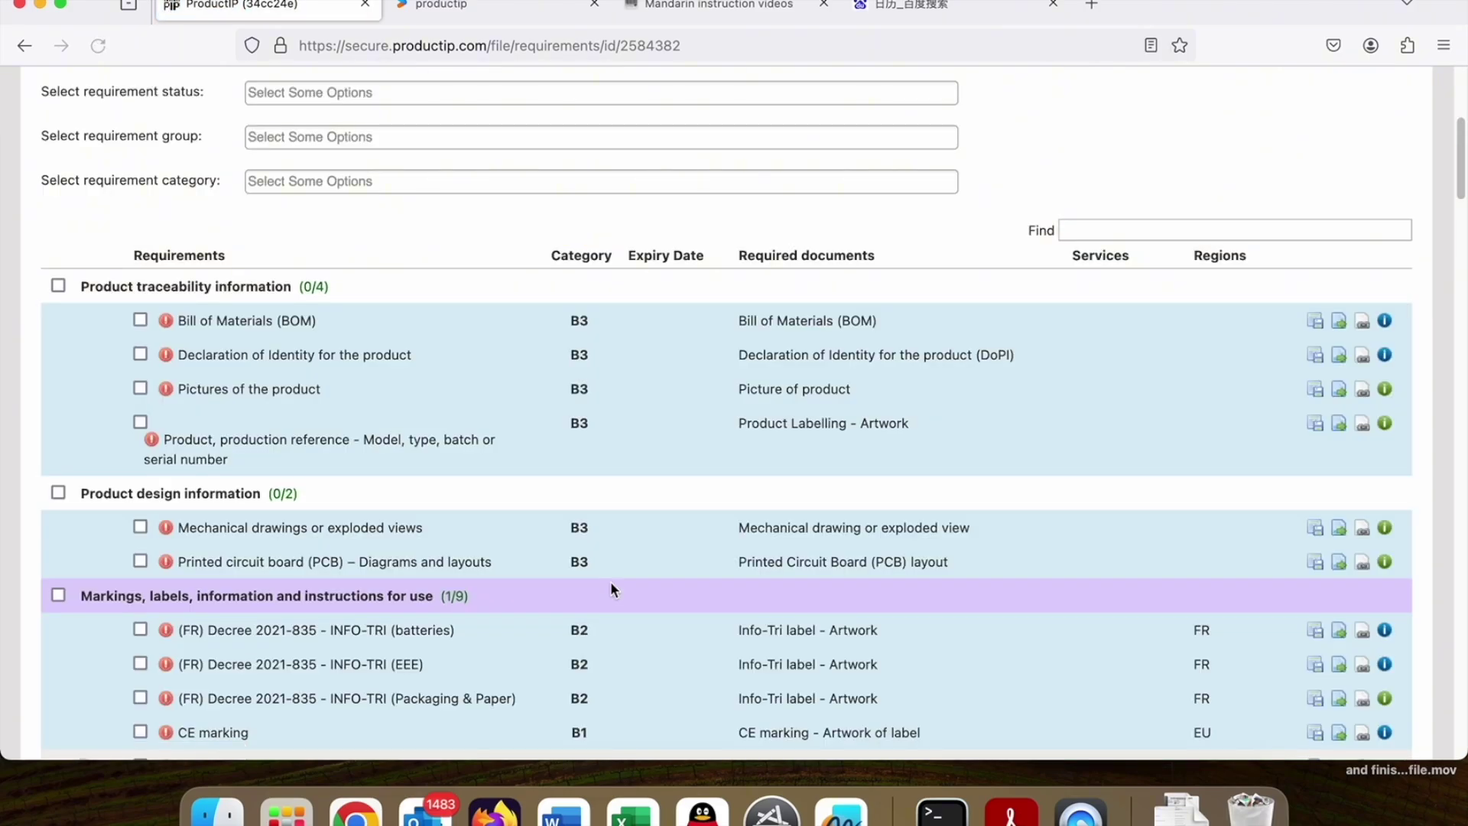
- Check the status of the Verifeyer form request for the Hazardous chemicals requirement
{"action": "scroll", "coordinate": [838, 638], "scroll_direction": "down", "scroll_amount": 4}
{"action": "scroll", "coordinate": [839, 639], "scroll_direction": "down", "scroll_amount": 6}
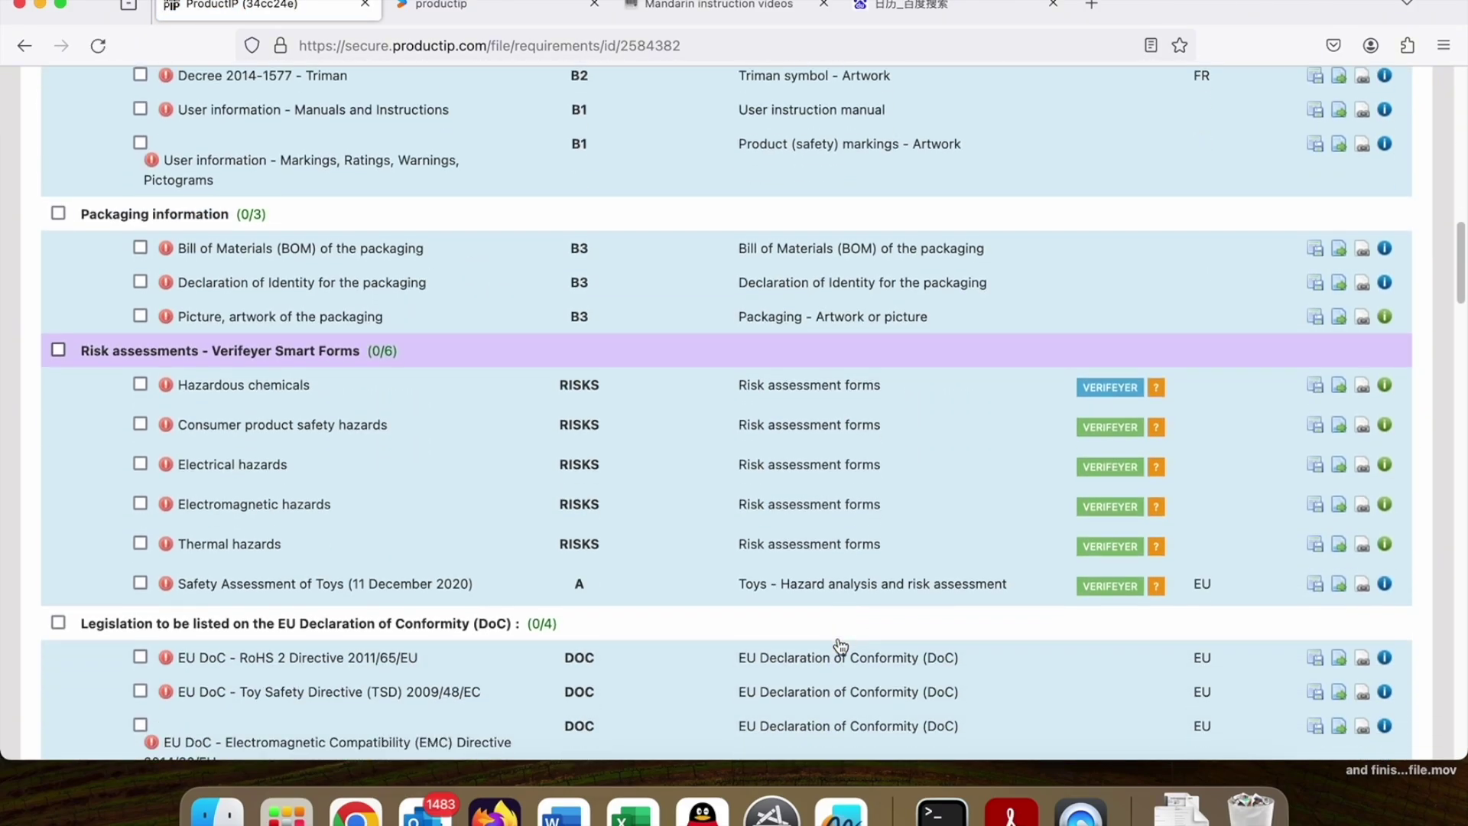
{"action": "mouse_move", "coordinate": [1111, 394]}
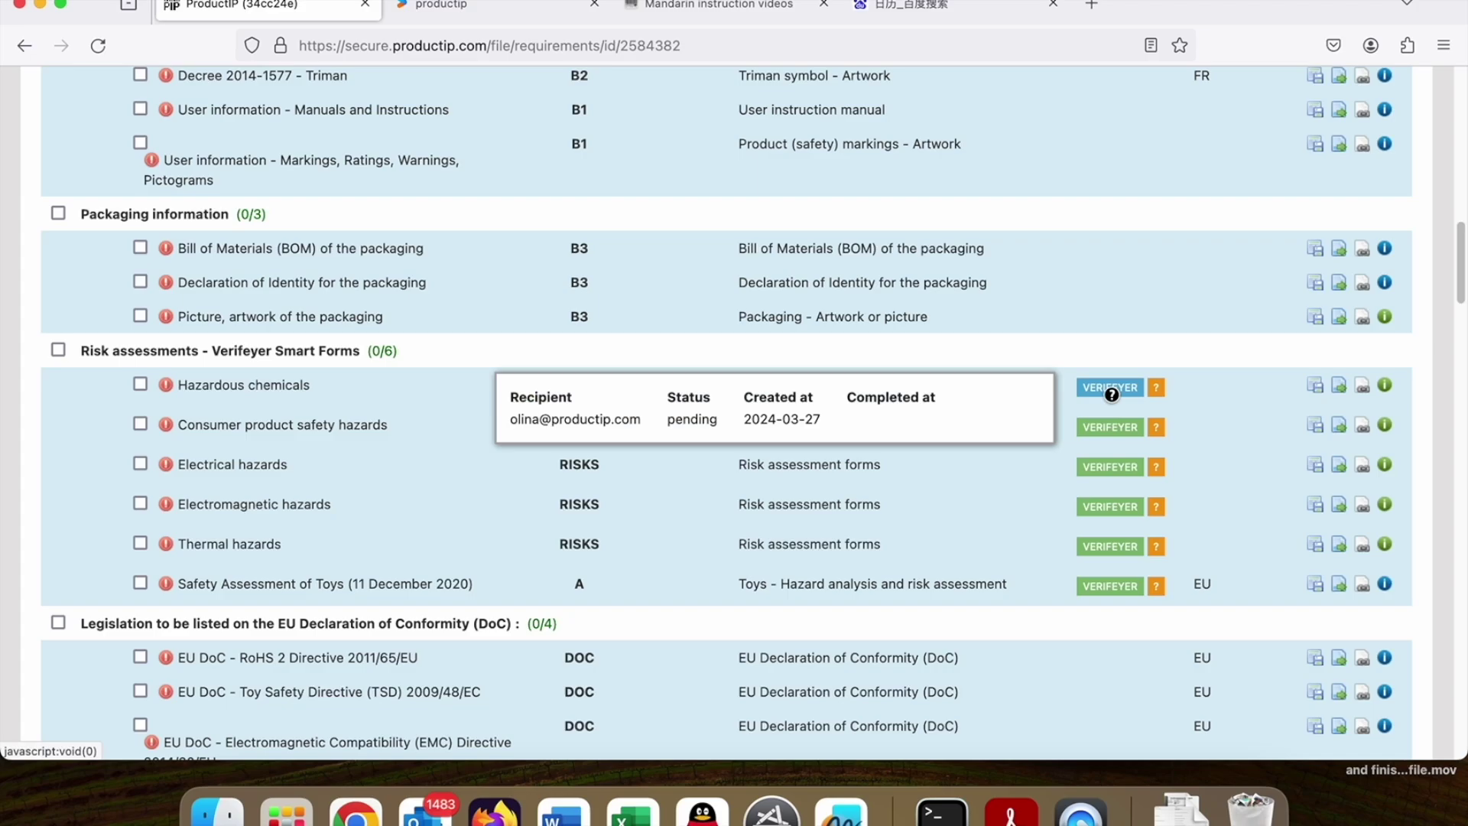